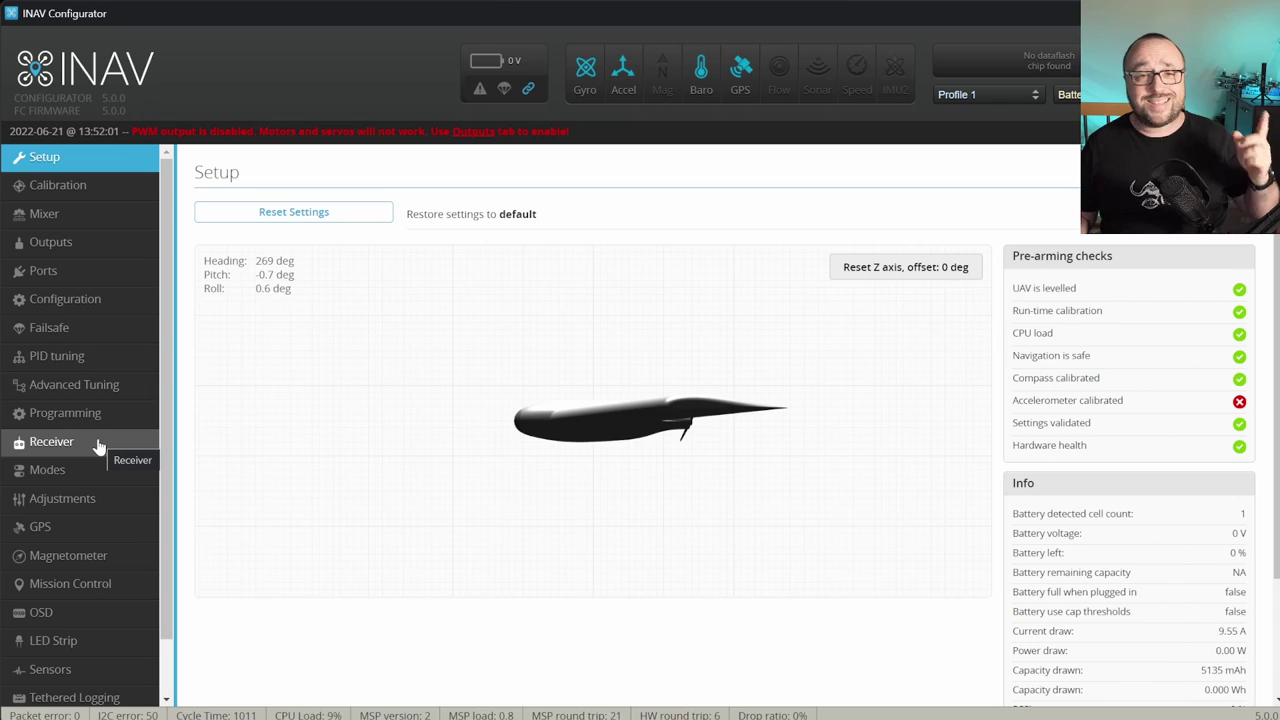
Open the Modes page listing ARM, PREARM, ANGLE, HORIZON and MANUAL with no ranges yet.
{"action": "left_click", "coordinate": [84, 482]}
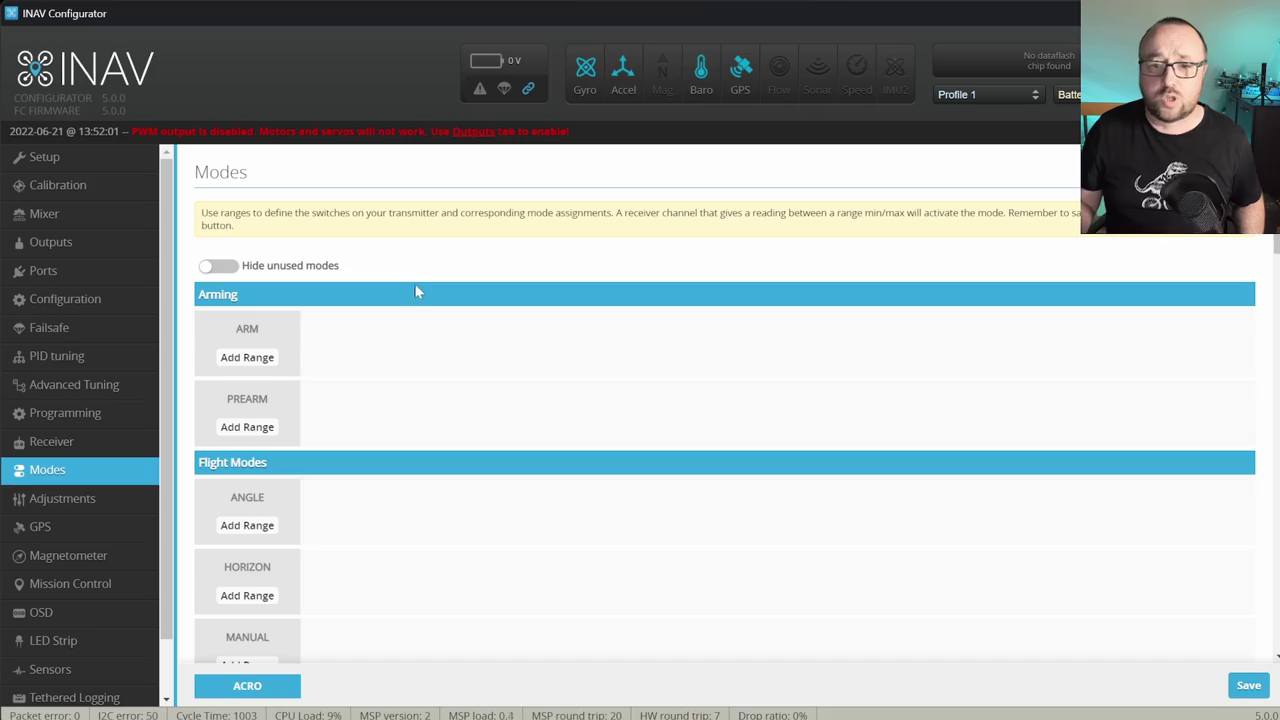
Add an ARM range on CH 5 spanning the default 1300 to 1700.
{"action": "left_click", "coordinate": [260, 362]}
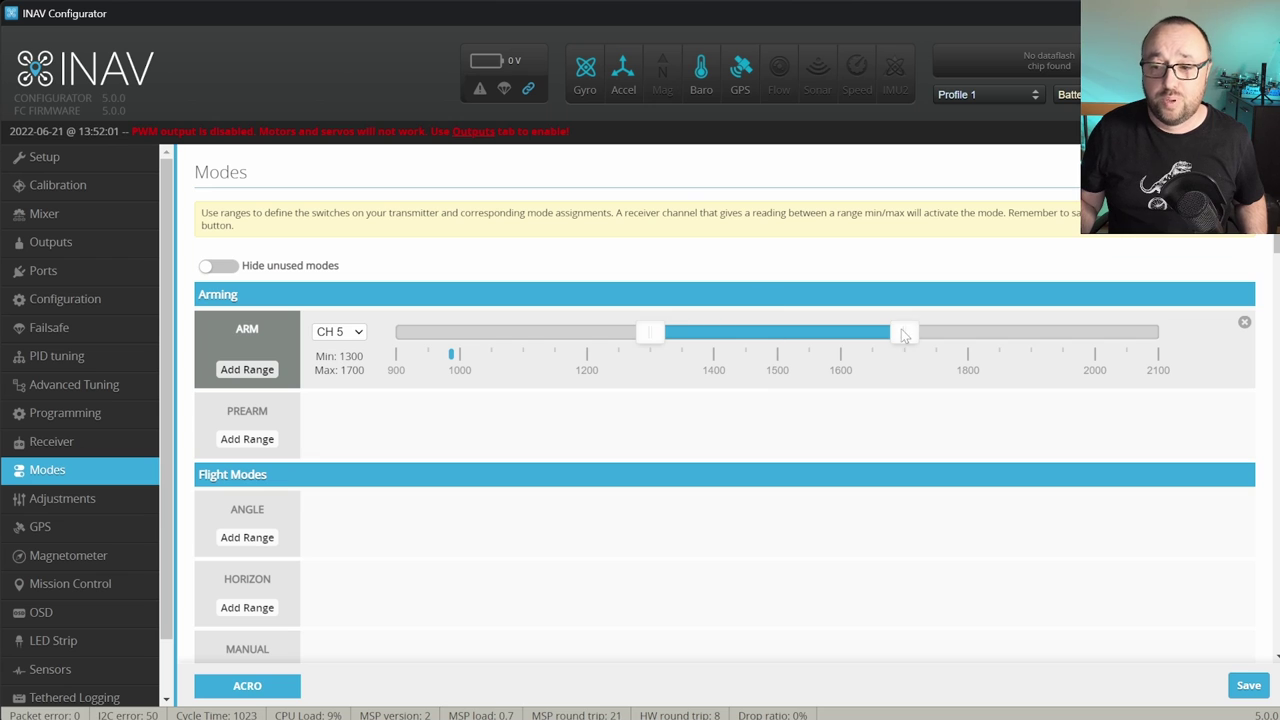
Drag the ARM range's upper limit to 2100 so CH 5 covers 1300–2100.
{"action": "left_click_drag", "start_coordinate": [902, 335], "coordinate": [1141, 323]}
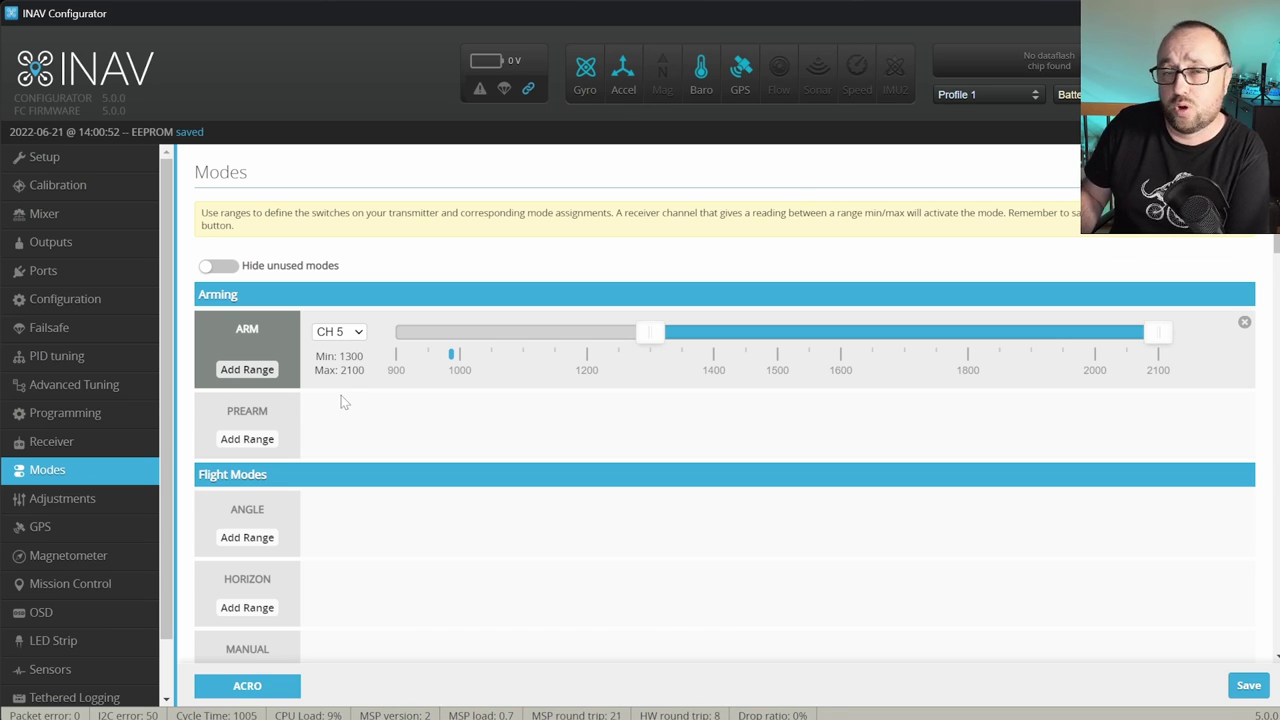
Add a MANUAL range on CH 6 spanning 900 to 1075 and save it.
{"action": "scroll", "coordinate": [340, 401], "scroll_direction": "down", "scroll_amount": 2}
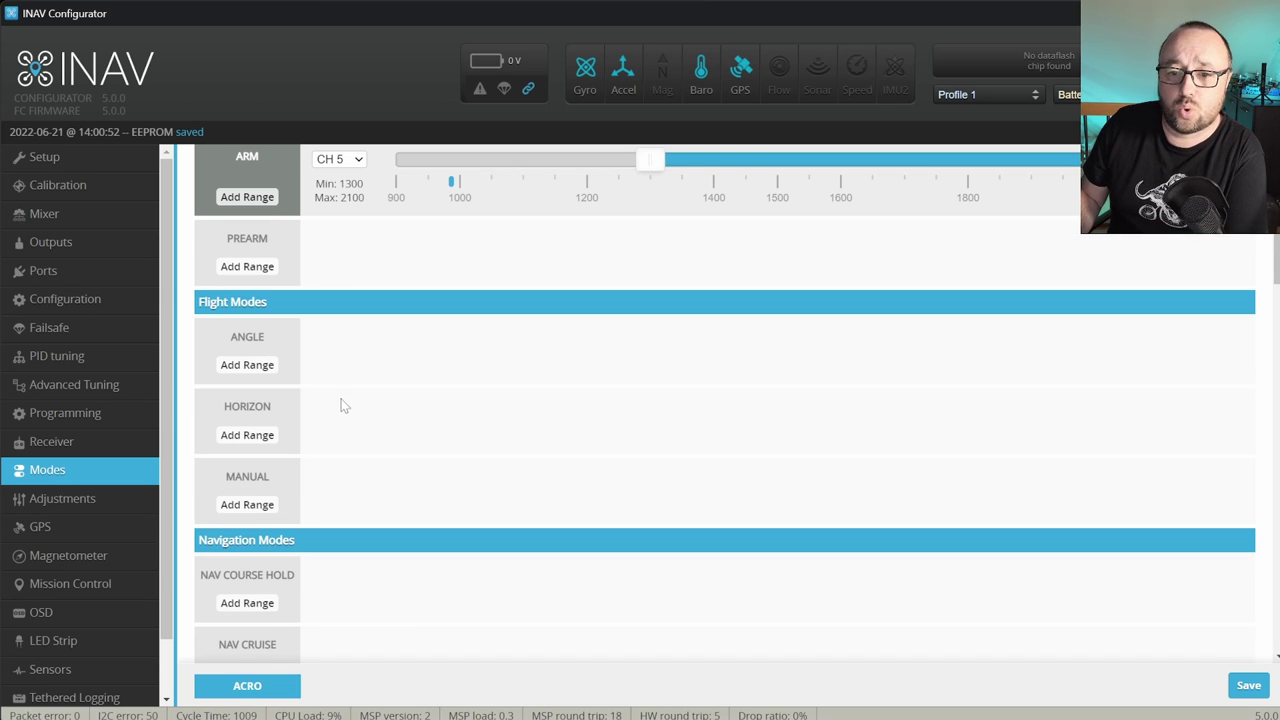
{"action": "left_click", "coordinate": [247, 505]}
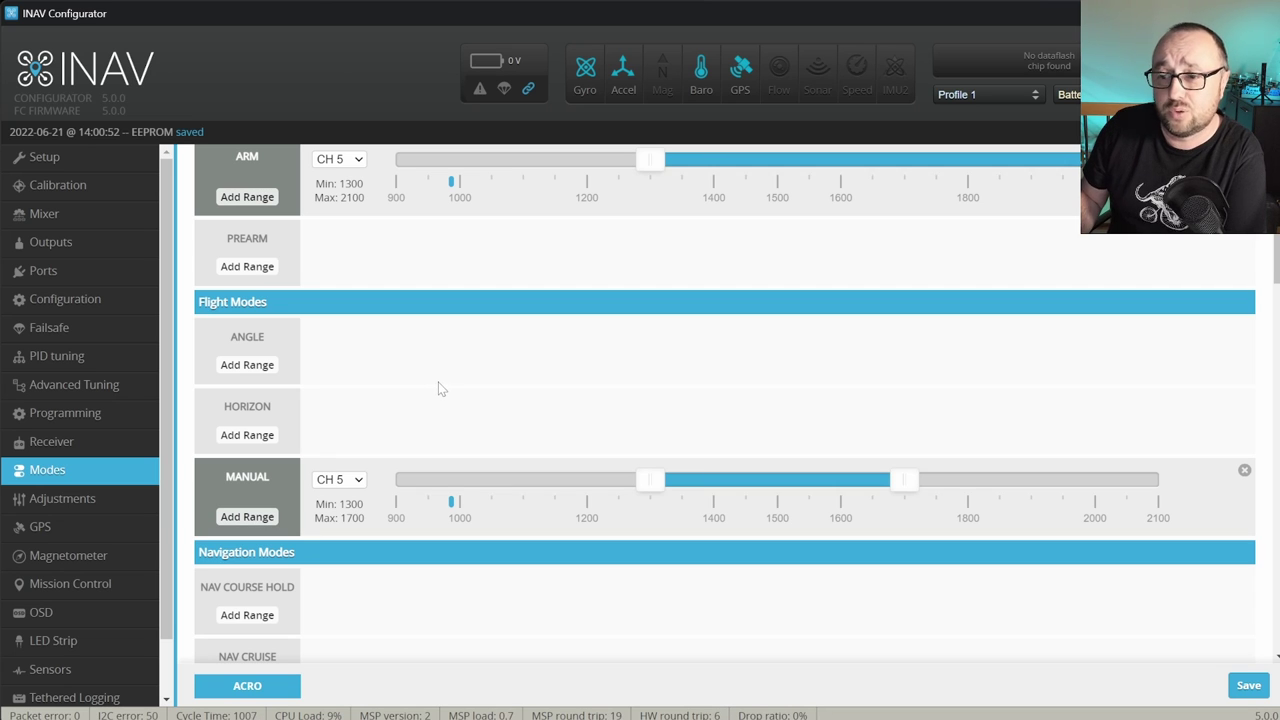
{"action": "left_click", "coordinate": [358, 482]}
{"action": "left_click", "coordinate": [355, 511]}
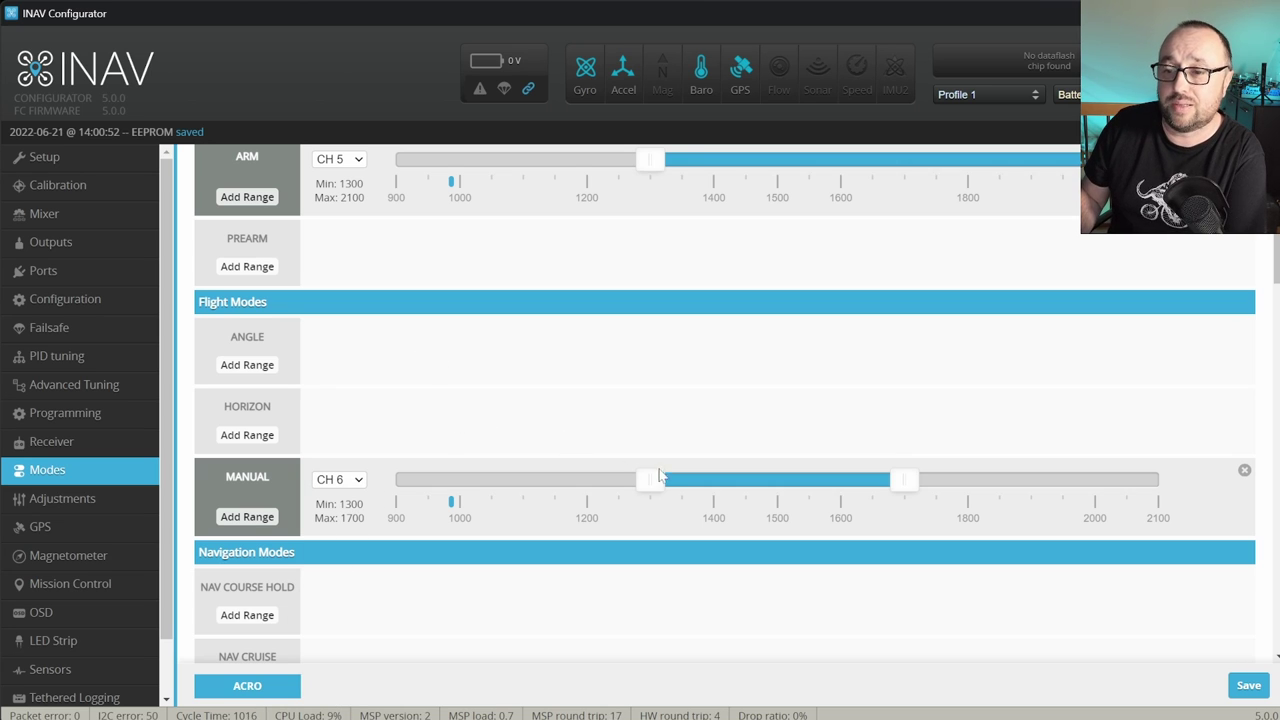
{"action": "left_click_drag", "start_coordinate": [658, 484], "coordinate": [418, 498]}
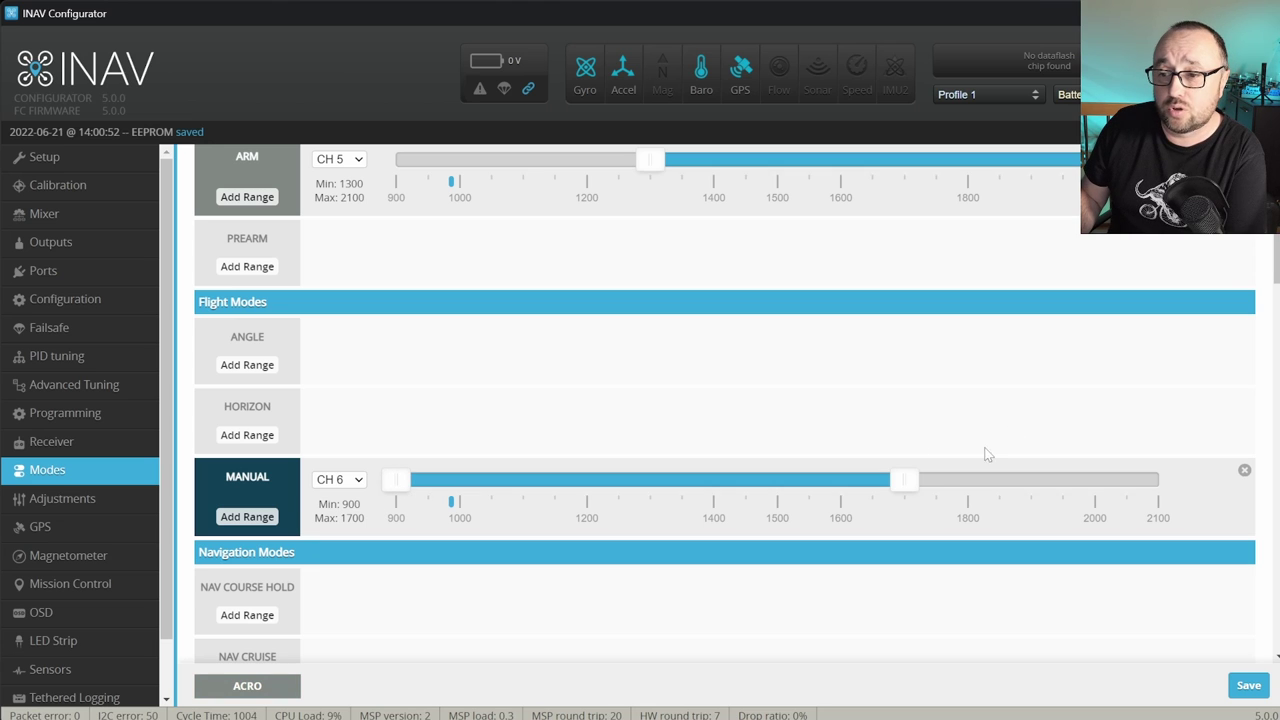
{"action": "left_click_drag", "start_coordinate": [903, 480], "coordinate": [520, 484]}
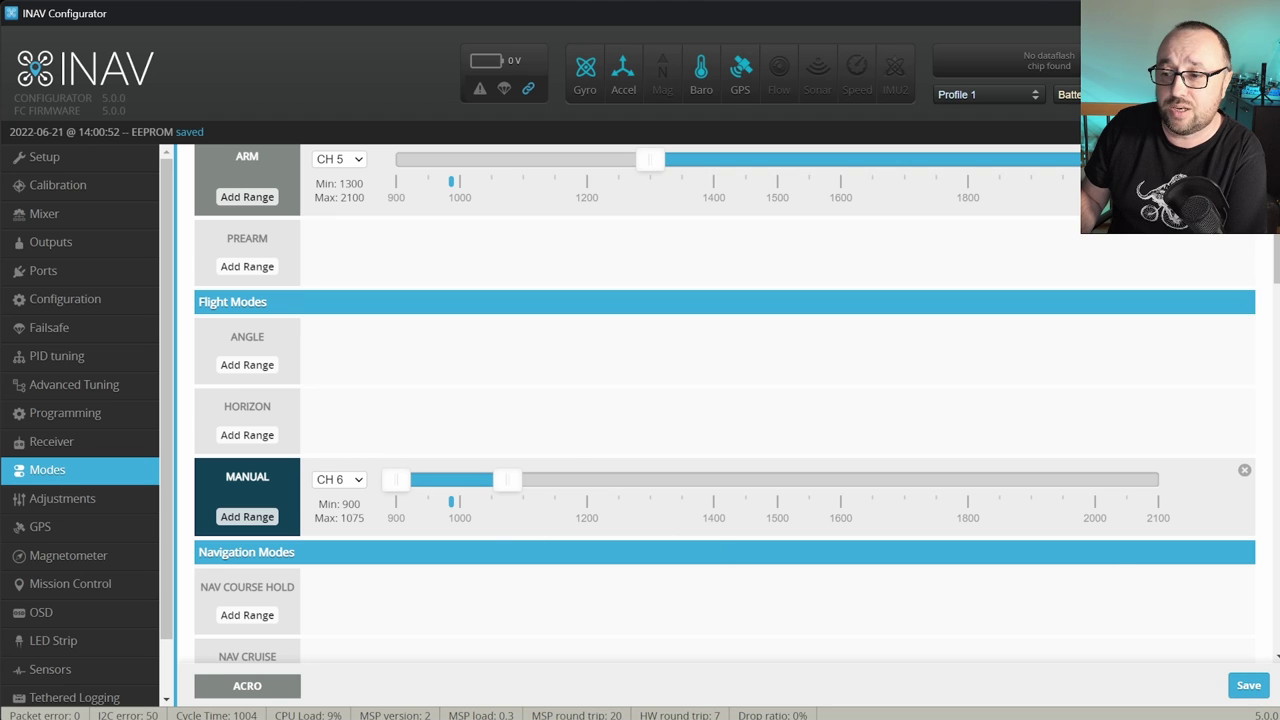
{"action": "left_click", "coordinate": [1259, 689]}
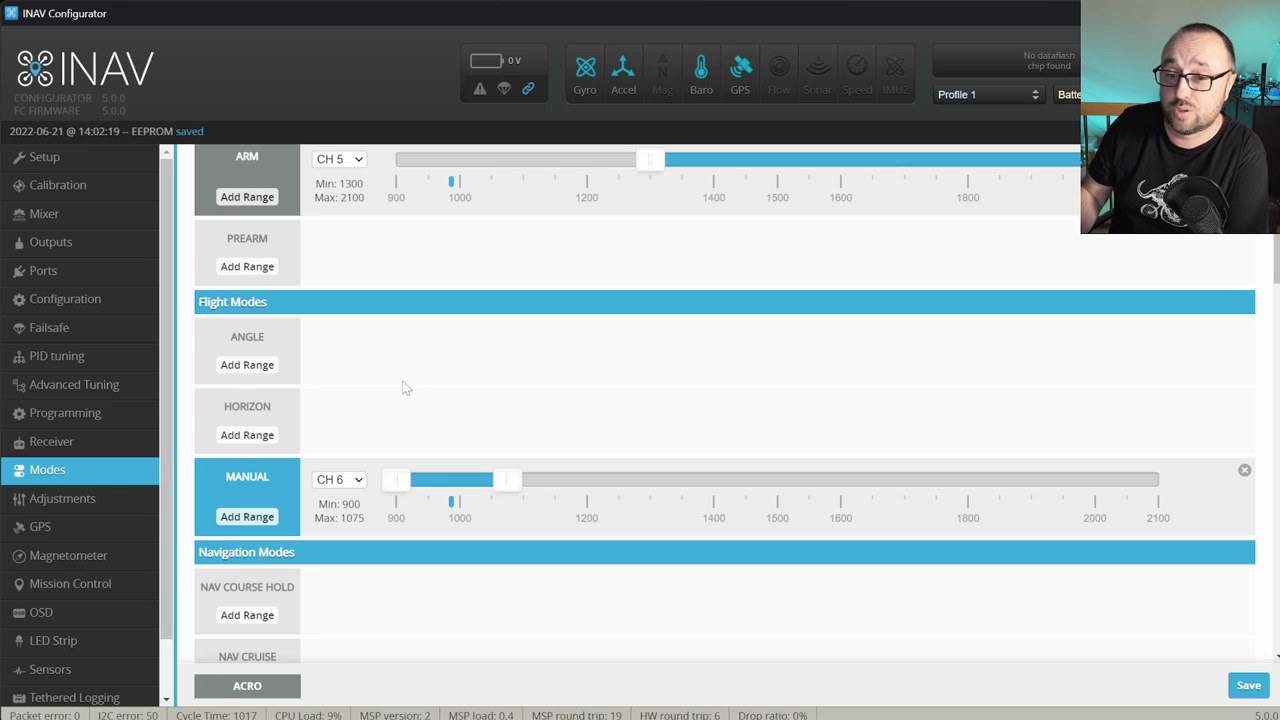
{"action": "scroll", "coordinate": [404, 387], "scroll_direction": "down", "scroll_amount": 2}
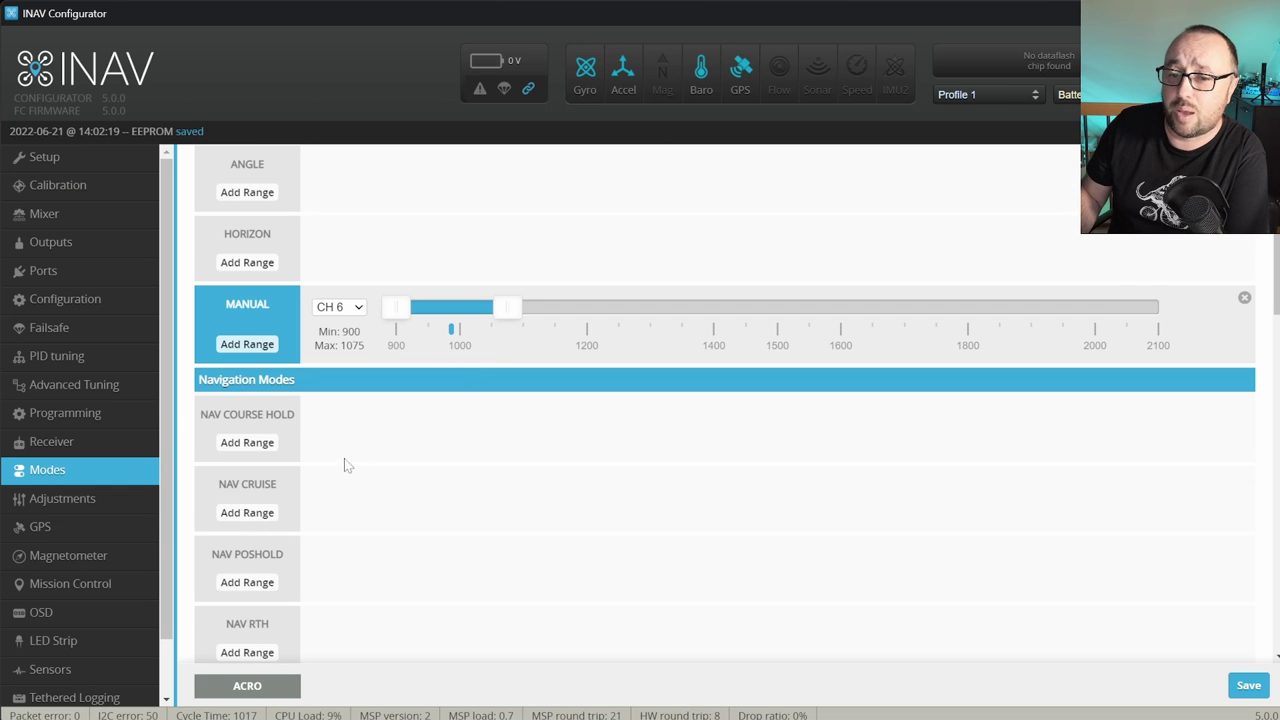
Add a NAV CRUISE range on CH 6 at the default 1300–1700.
{"action": "left_click", "coordinate": [250, 513]}
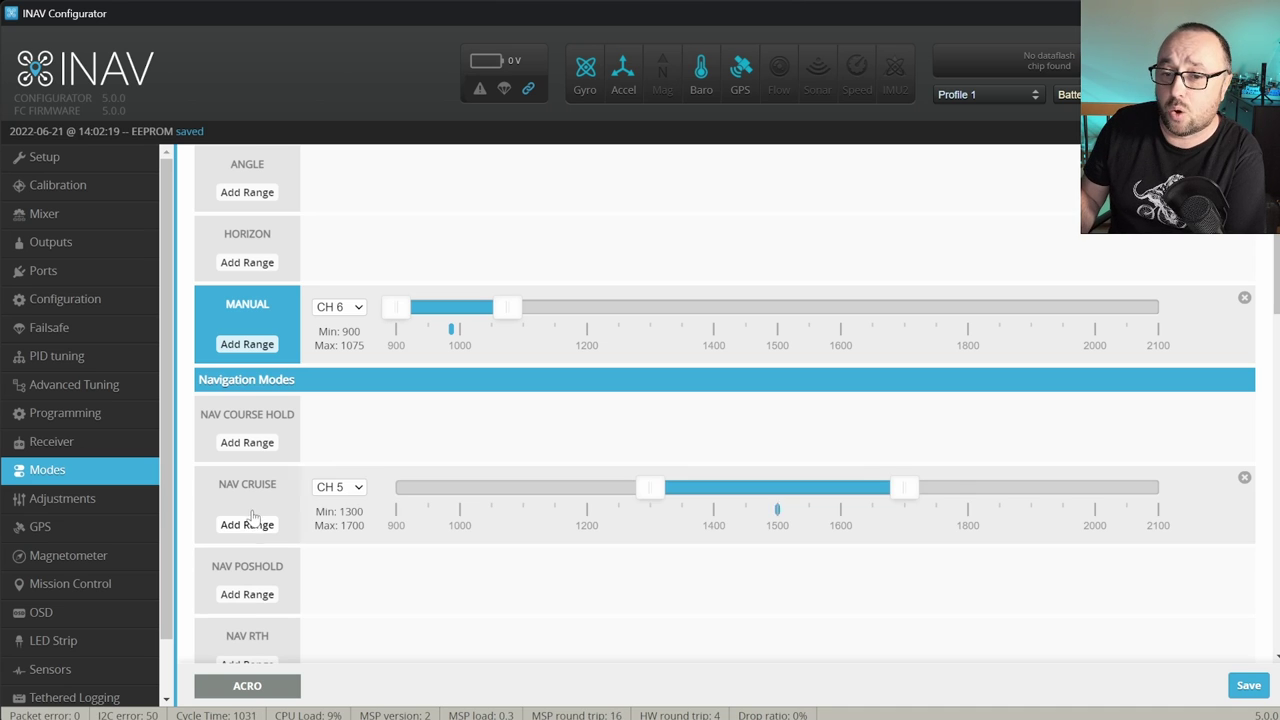
{"action": "left_click", "coordinate": [340, 487]}
{"action": "left_click", "coordinate": [335, 518]}
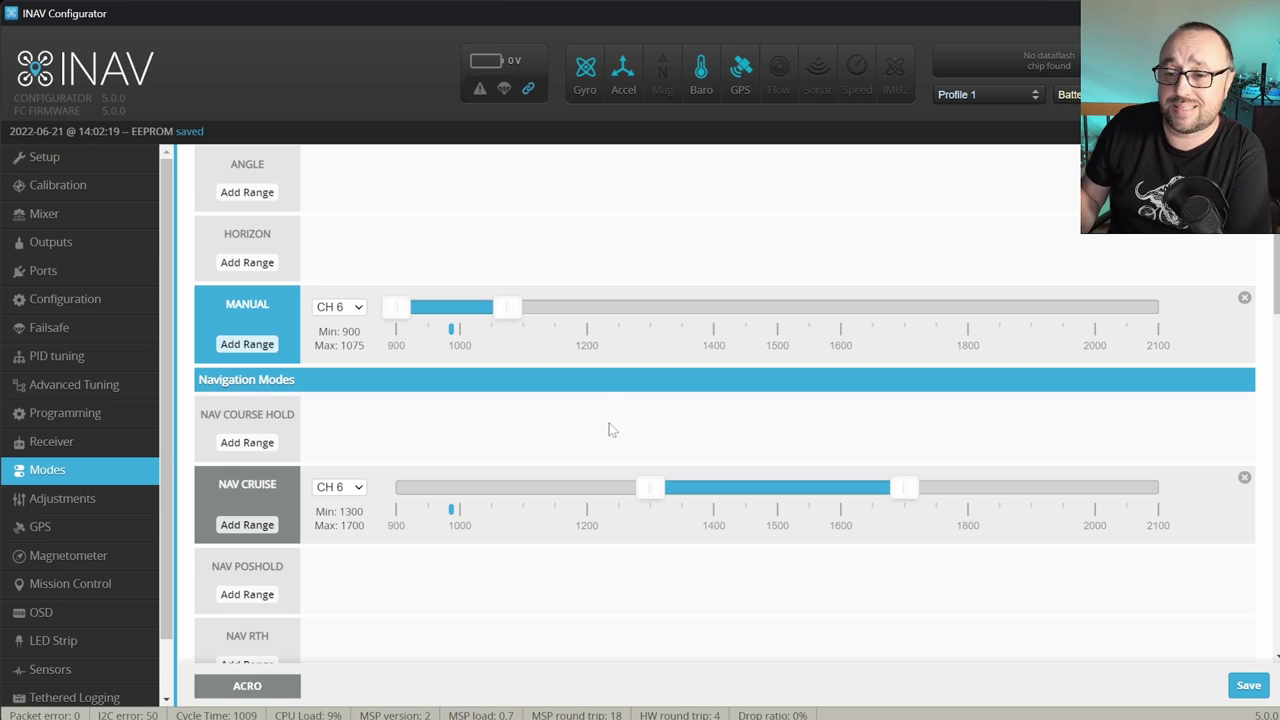
{"action": "scroll", "coordinate": [600, 415], "scroll_direction": "down", "scroll_amount": 5}
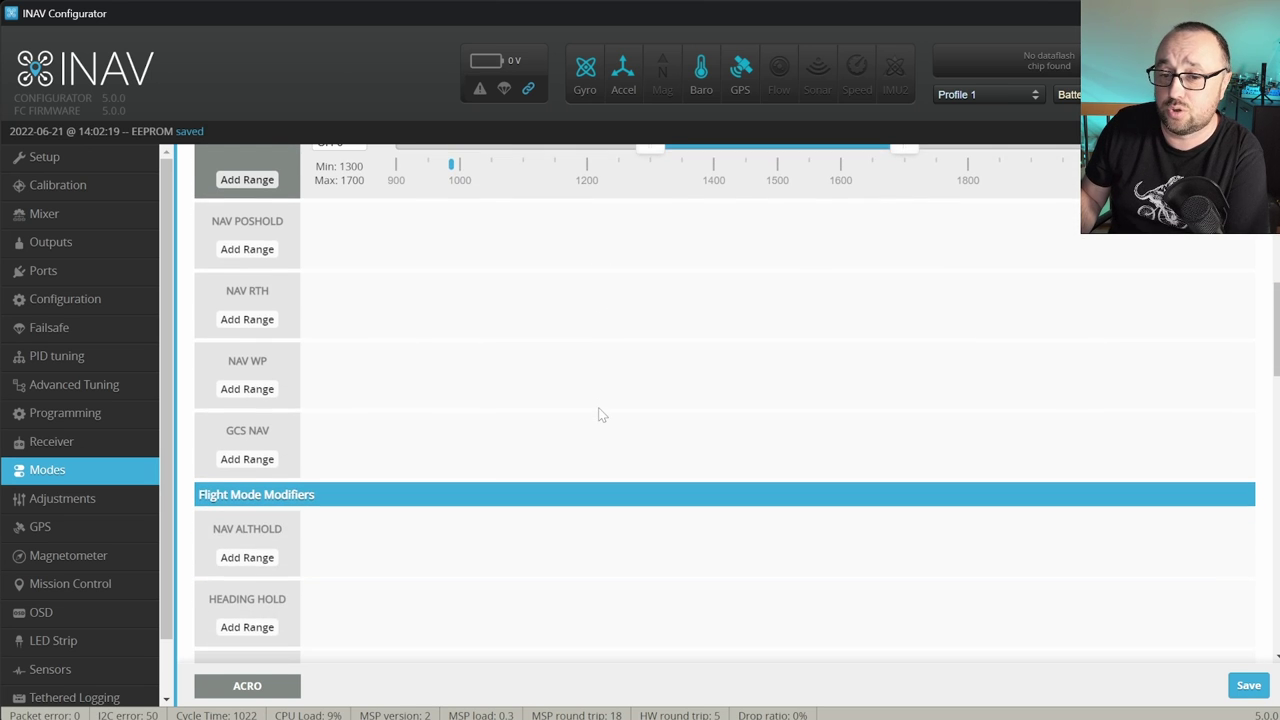
Add a NAV ALTHOLD range on CH 6 at the default 1300–1700.
{"action": "scroll", "coordinate": [577, 436], "scroll_direction": "down", "scroll_amount": 2}
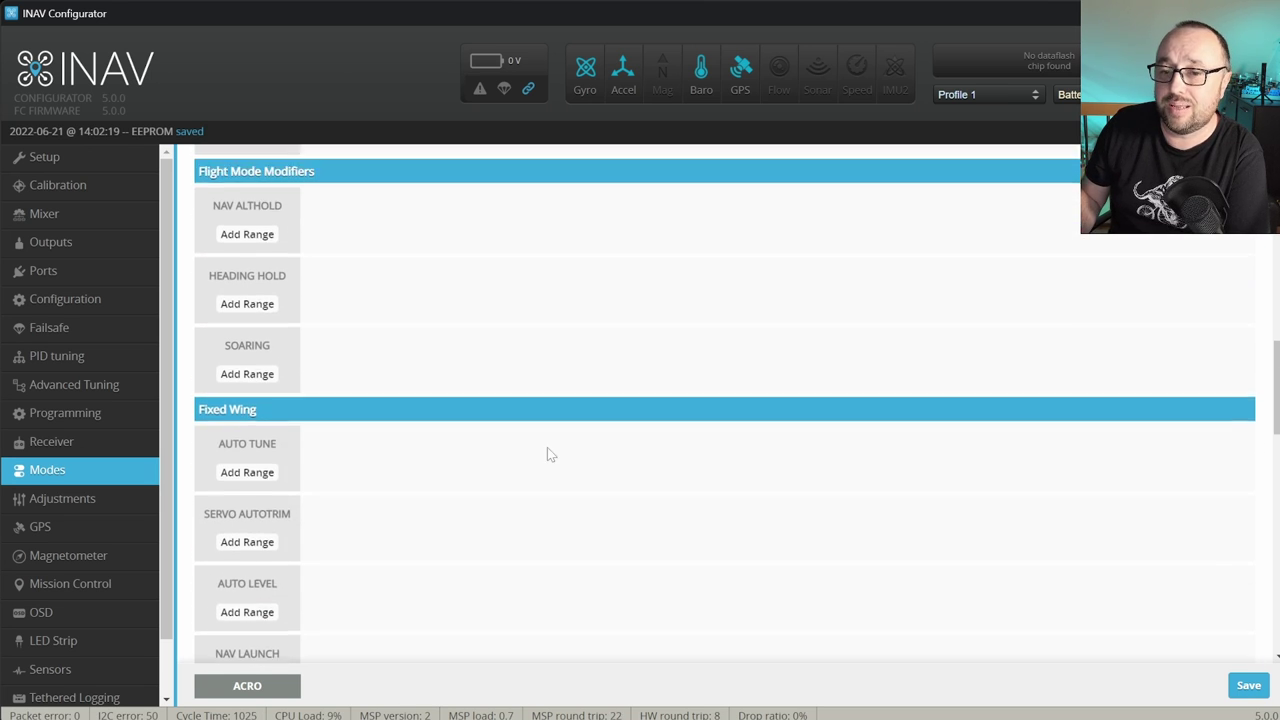
{"action": "scroll", "coordinate": [546, 451], "scroll_direction": "up", "scroll_amount": 3}
{"action": "left_click", "coordinate": [245, 565]}
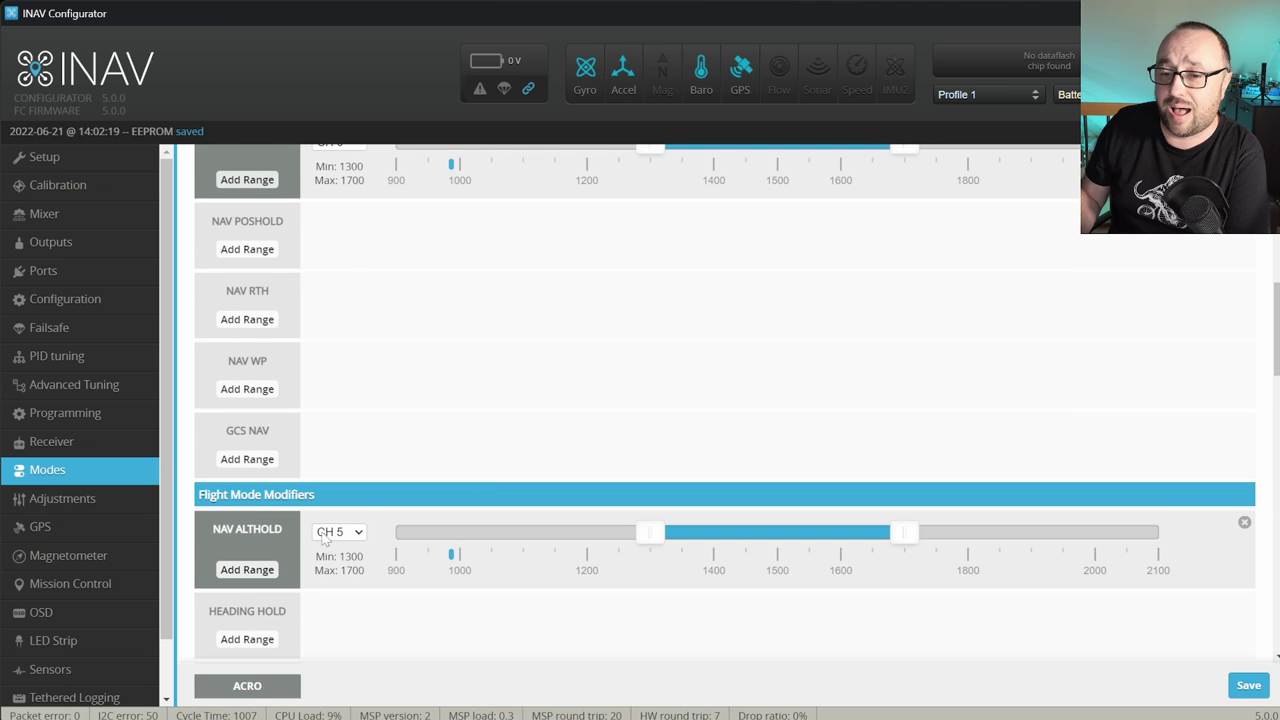
{"action": "left_click", "coordinate": [360, 532]}
{"action": "left_click", "coordinate": [350, 558]}
{"action": "scroll", "coordinate": [528, 583], "scroll_direction": "up", "scroll_amount": 2}
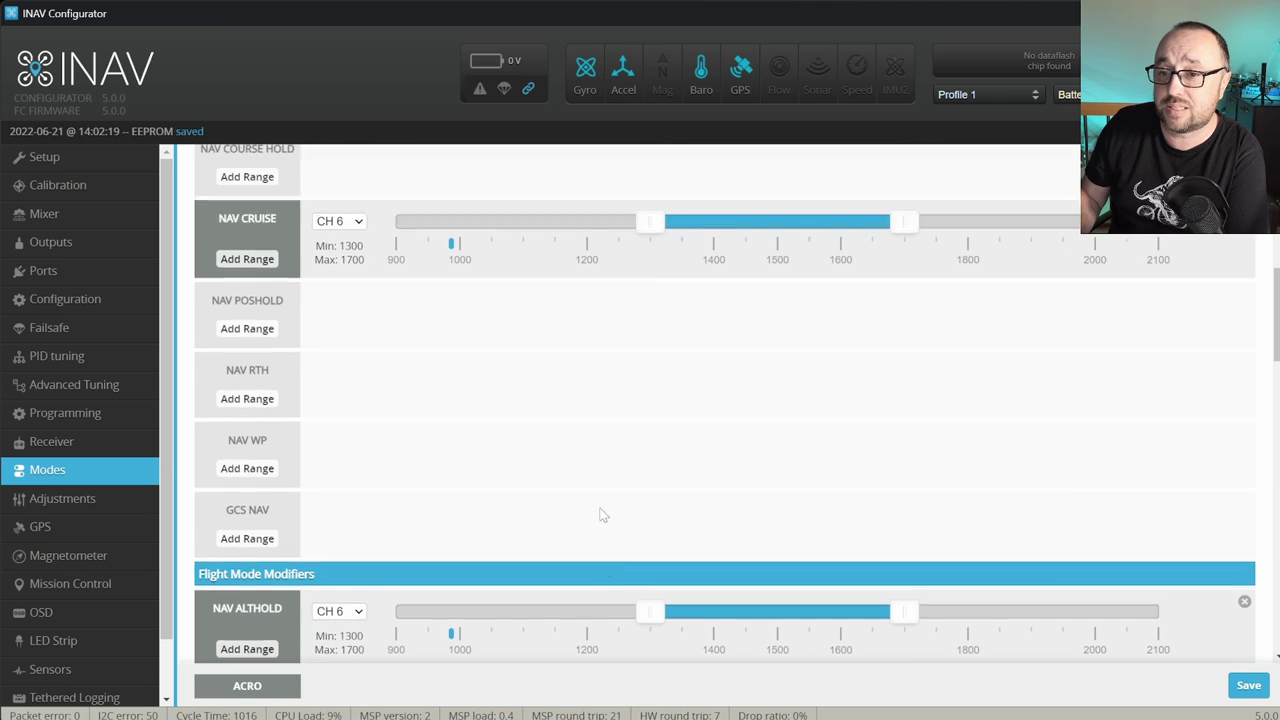
{"action": "scroll", "coordinate": [709, 371], "scroll_direction": "down", "scroll_amount": 2}
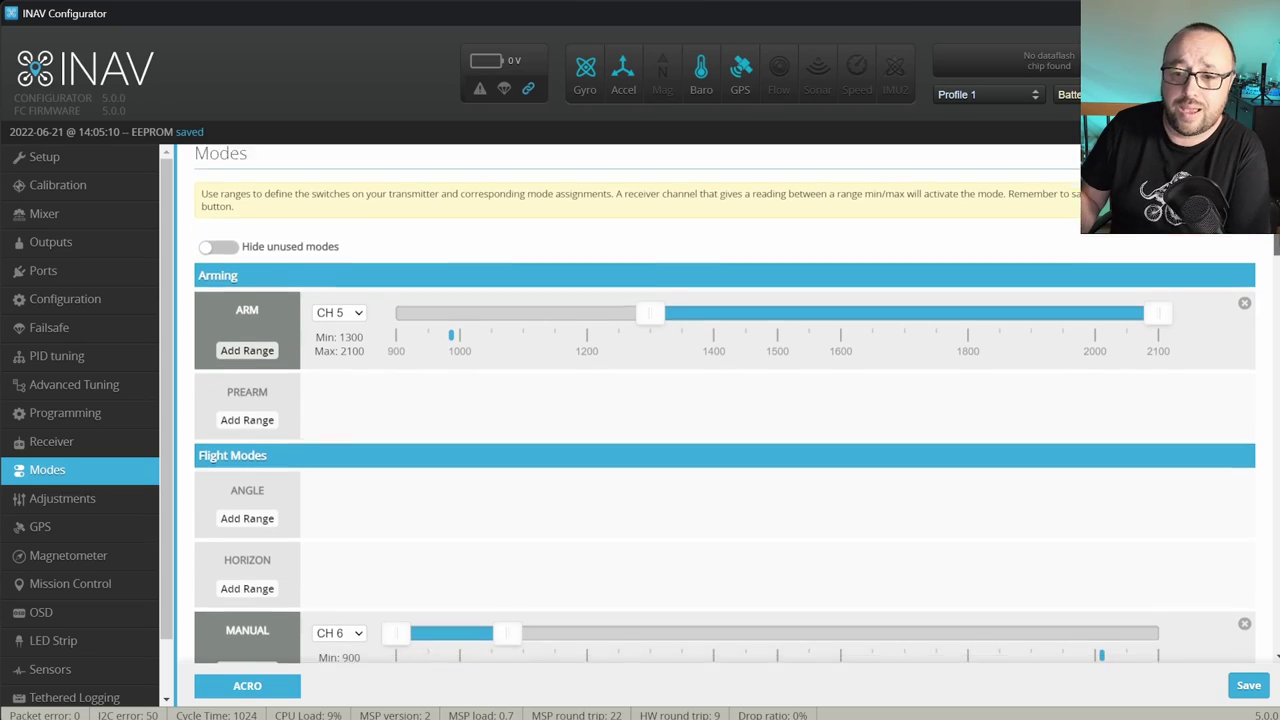
Add a NAV POSHOLD range on CH 7 at 1300–1700, save, and add a NAV RTH range.
{"action": "scroll", "coordinate": [725, 400], "scroll_direction": "down", "scroll_amount": 5}
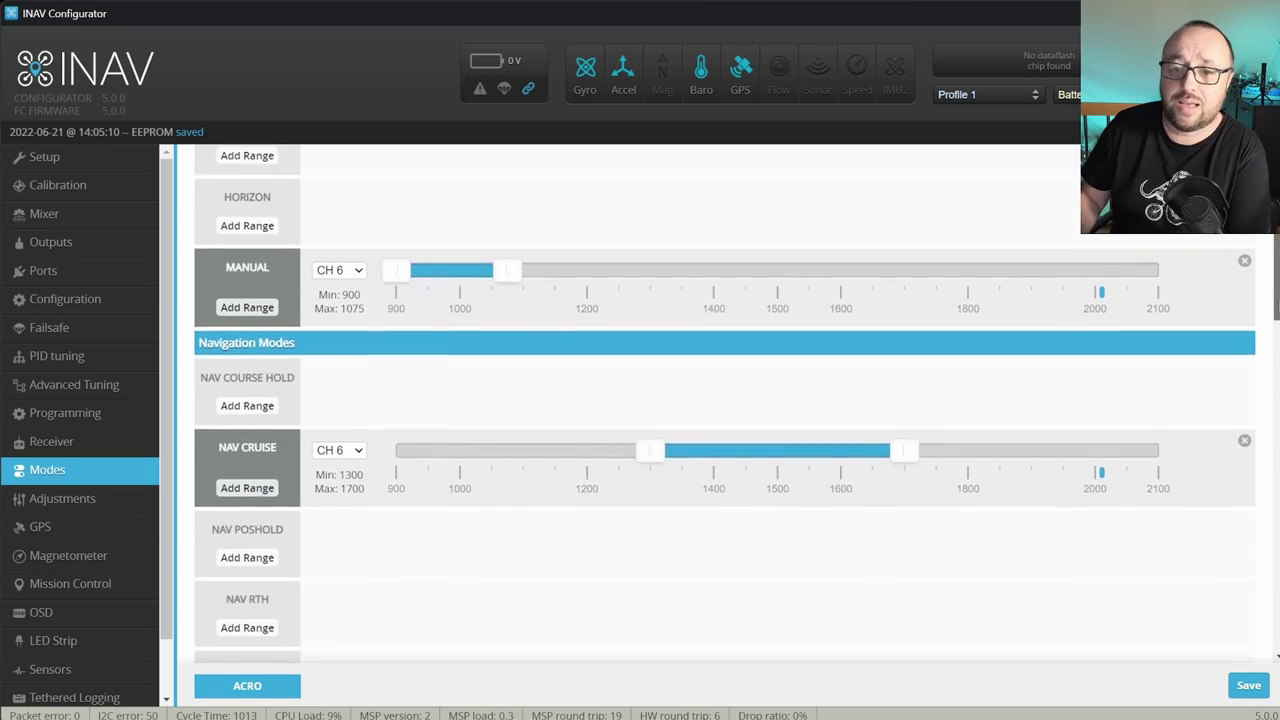
{"action": "scroll", "coordinate": [725, 400], "scroll_direction": "down", "scroll_amount": 2}
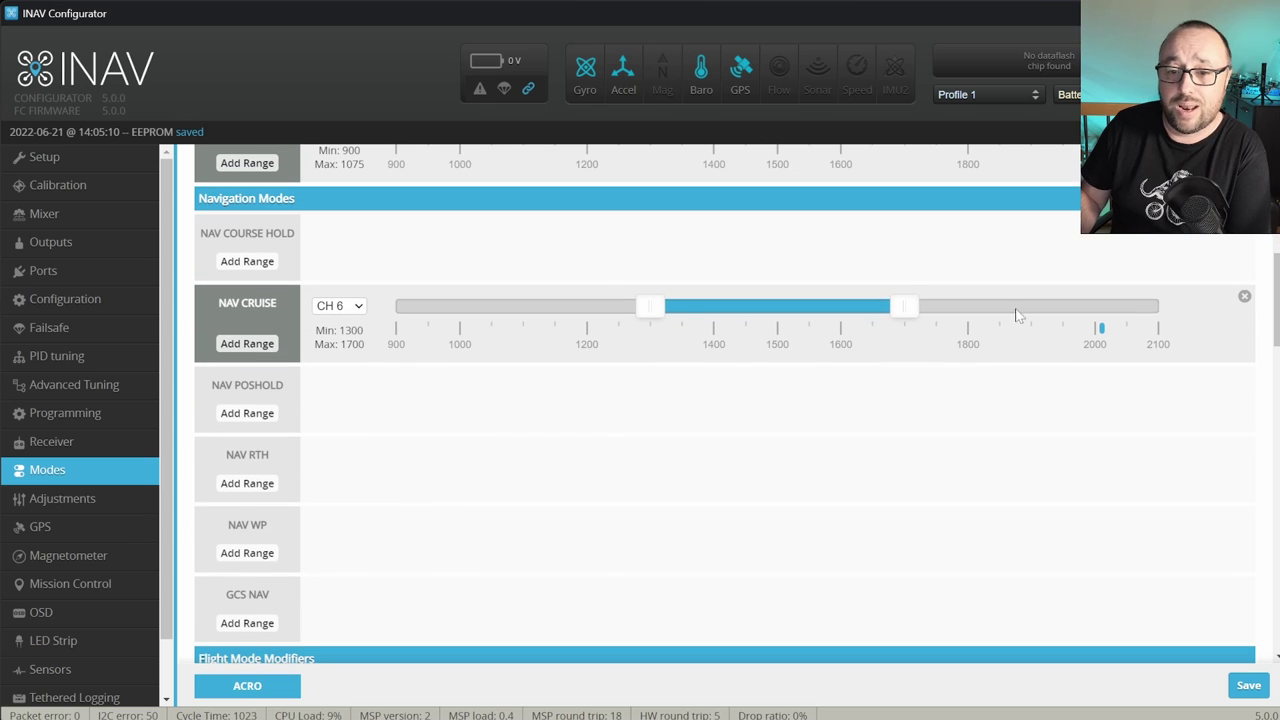
{"action": "left_click", "coordinate": [247, 413]}
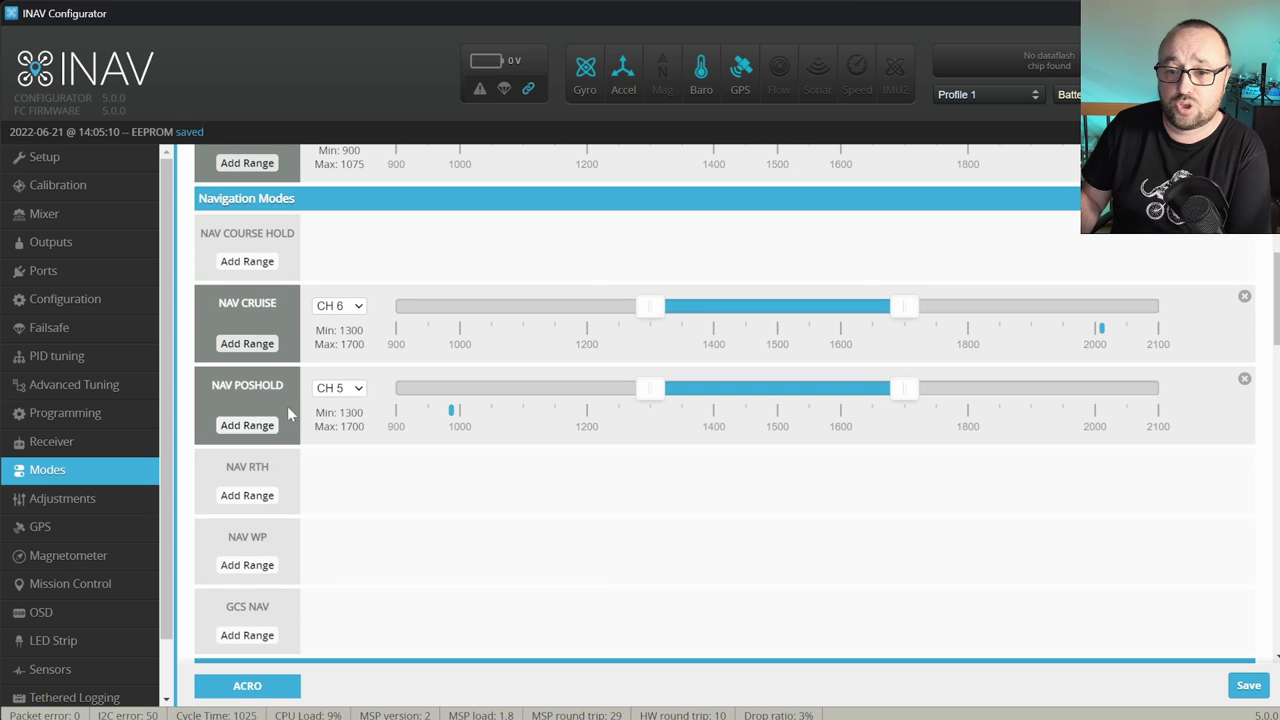
{"action": "left_click", "coordinate": [338, 388]}
{"action": "left_click", "coordinate": [330, 434]}
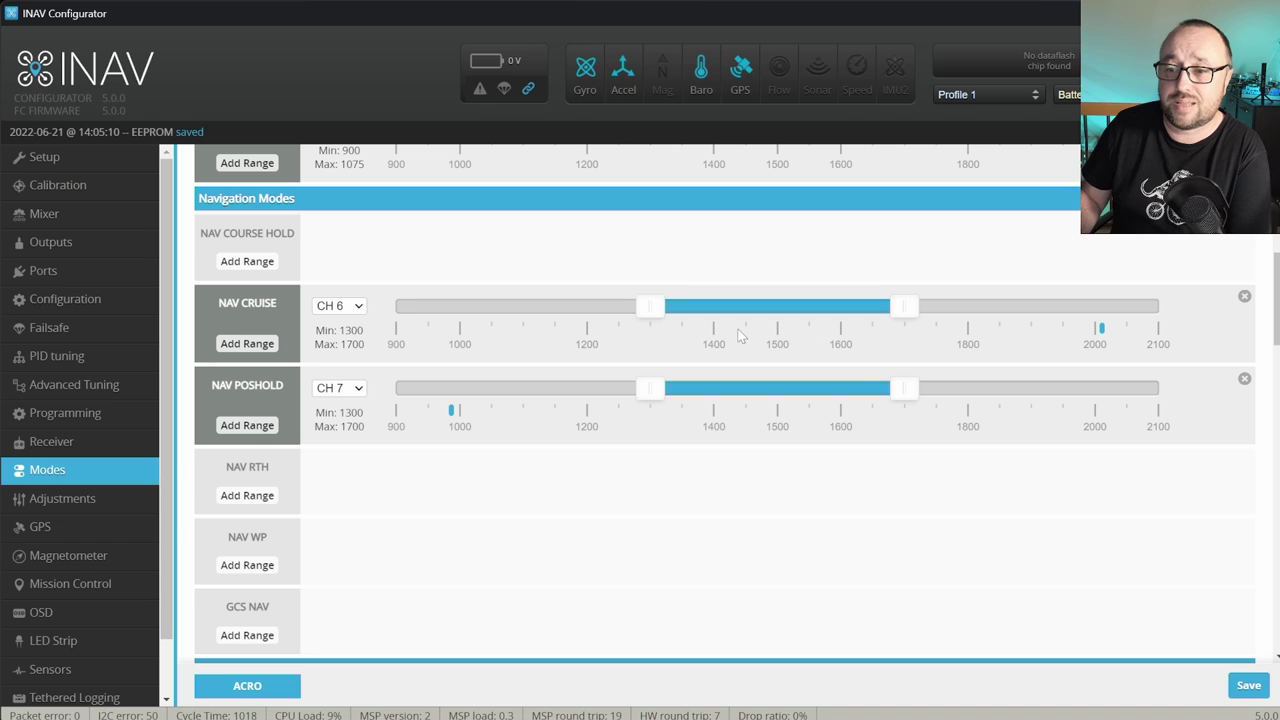
{"action": "left_click", "coordinate": [1247, 685]}
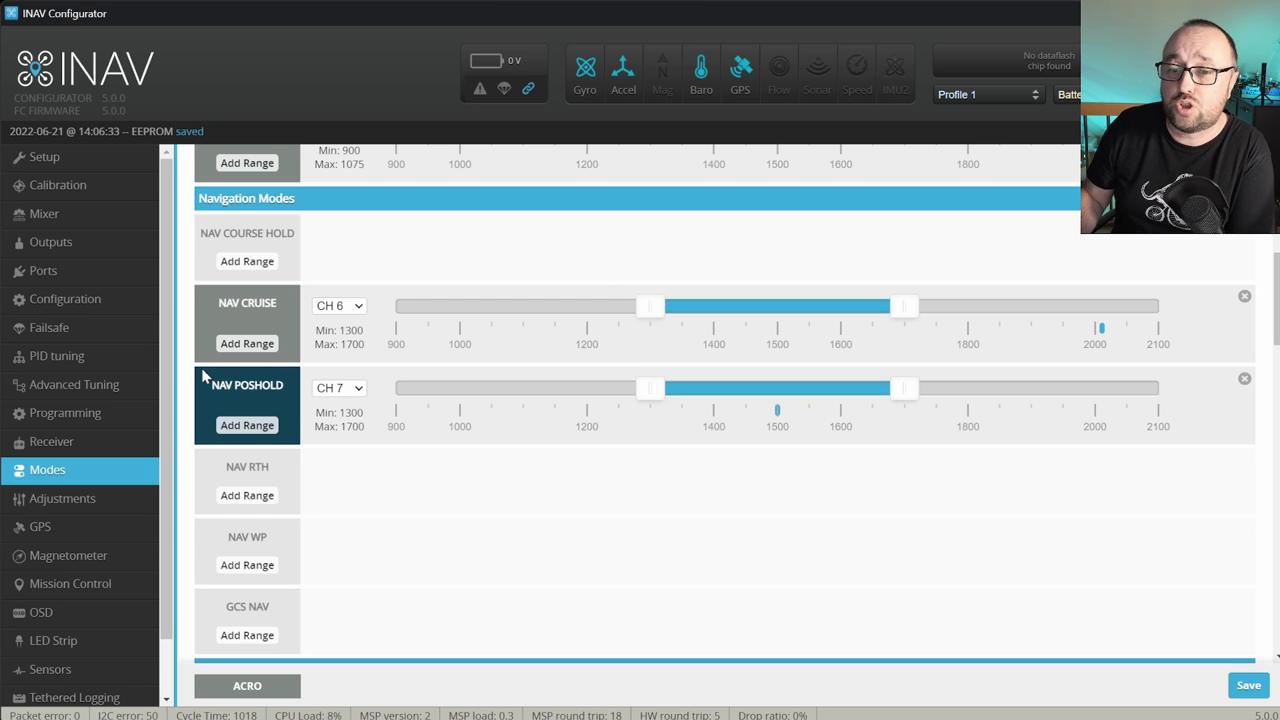
{"action": "left_click", "coordinate": [247, 495]}
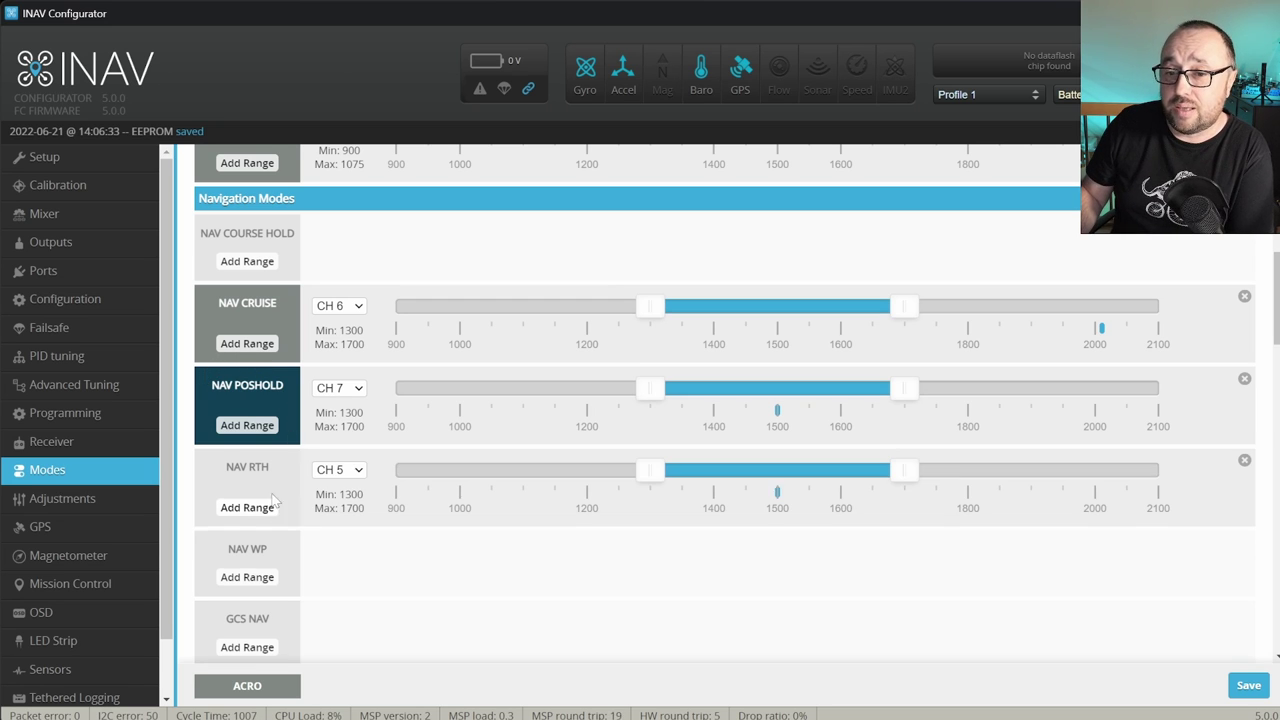
Put NAV RTH on CH 7 spanning 1725 to 2100 and save it.
{"action": "left_click", "coordinate": [352, 474]}
{"action": "left_click", "coordinate": [330, 513]}
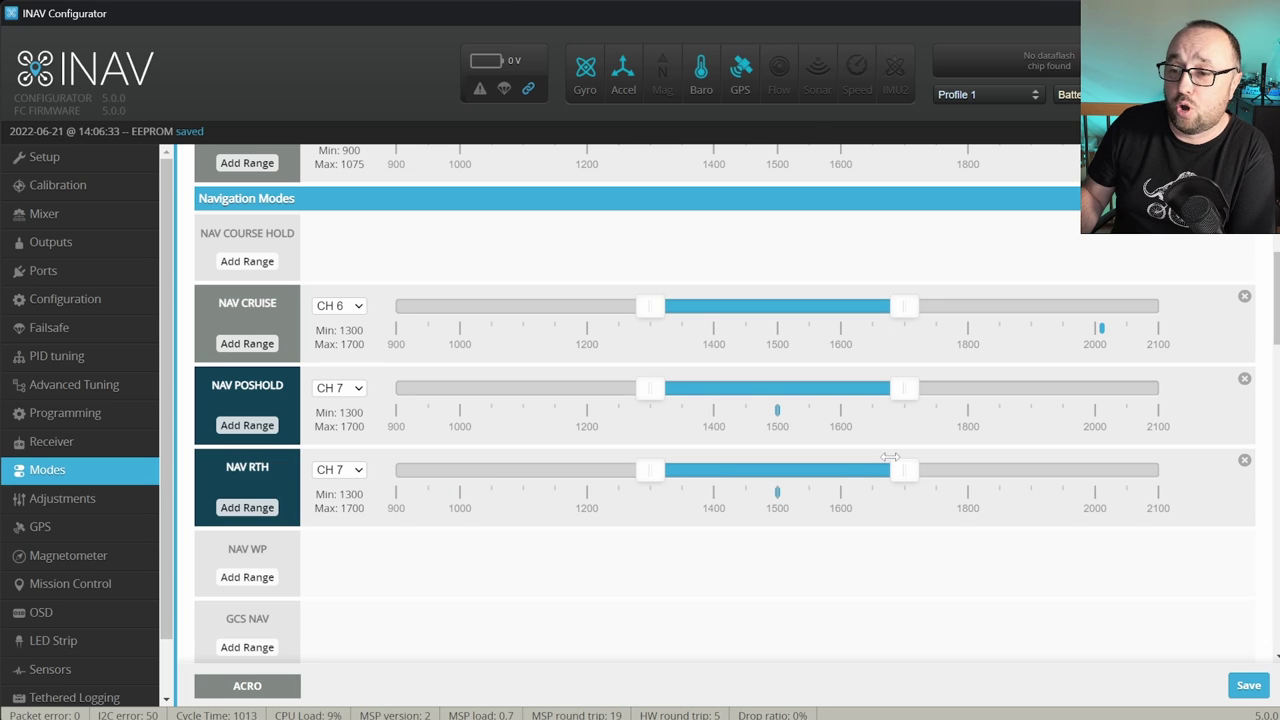
{"action": "left_click", "coordinate": [1155, 472]}
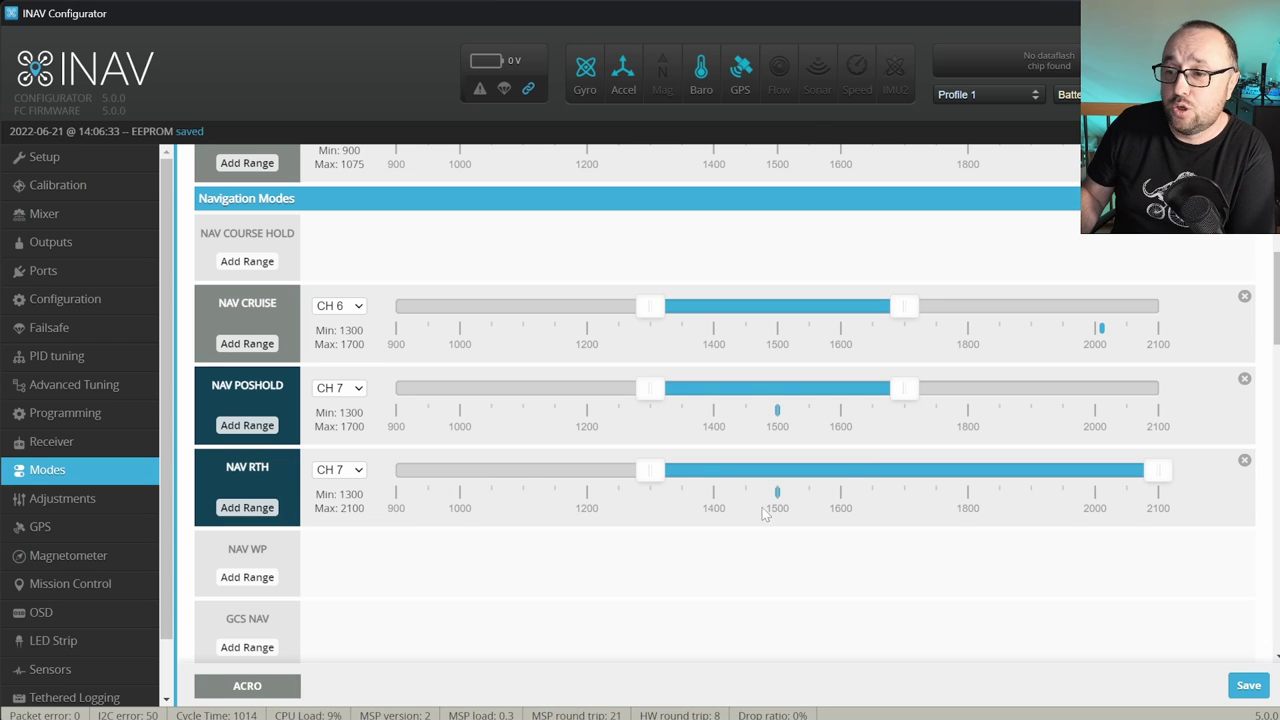
{"action": "left_click_drag", "start_coordinate": [663, 481], "coordinate": [958, 430]}
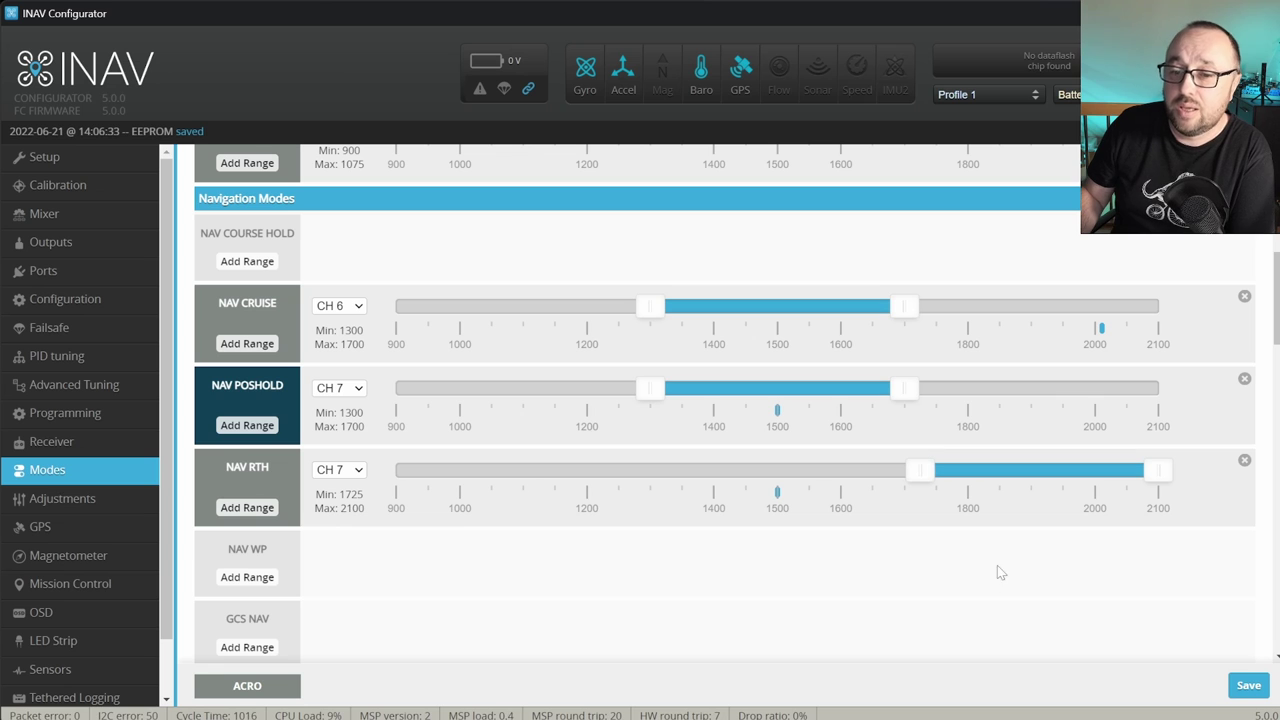
{"action": "left_click", "coordinate": [1248, 682]}
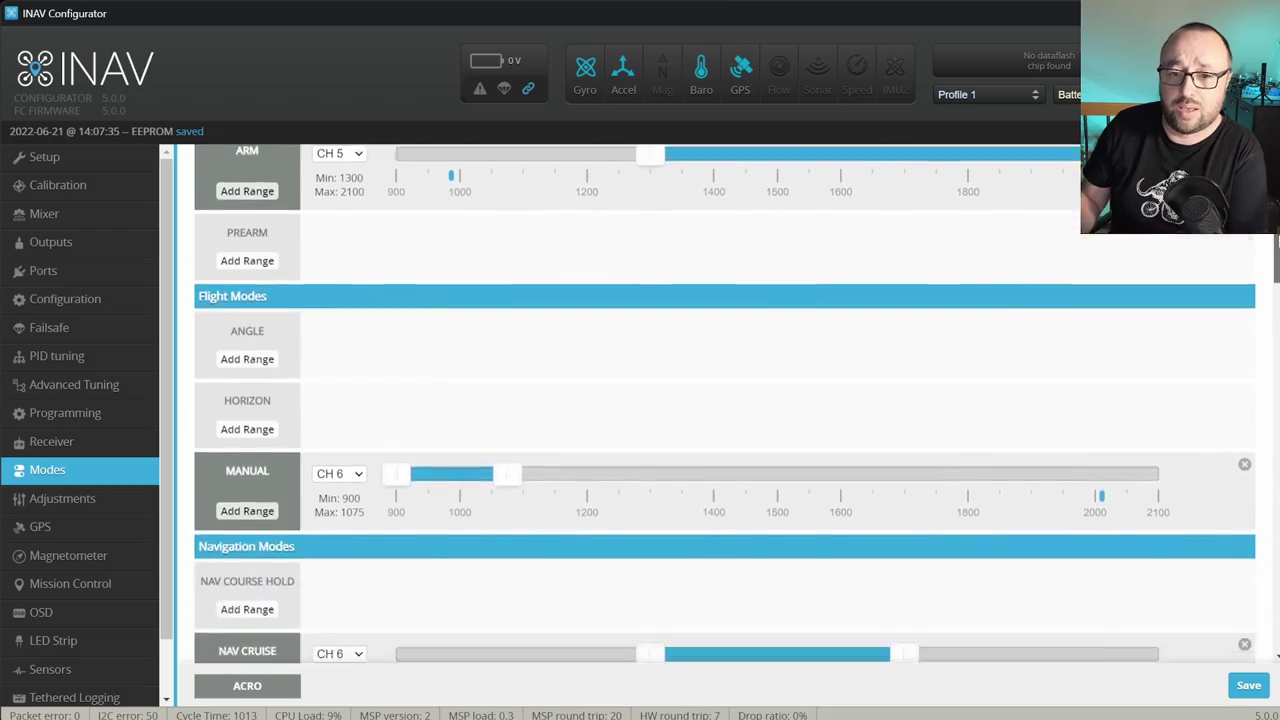
Add a SERVO AUTOTRIM range on CH 8 at 1300–1700.
{"action": "left_click_drag", "start_coordinate": [1277, 240], "coordinate": [1275, 408]}
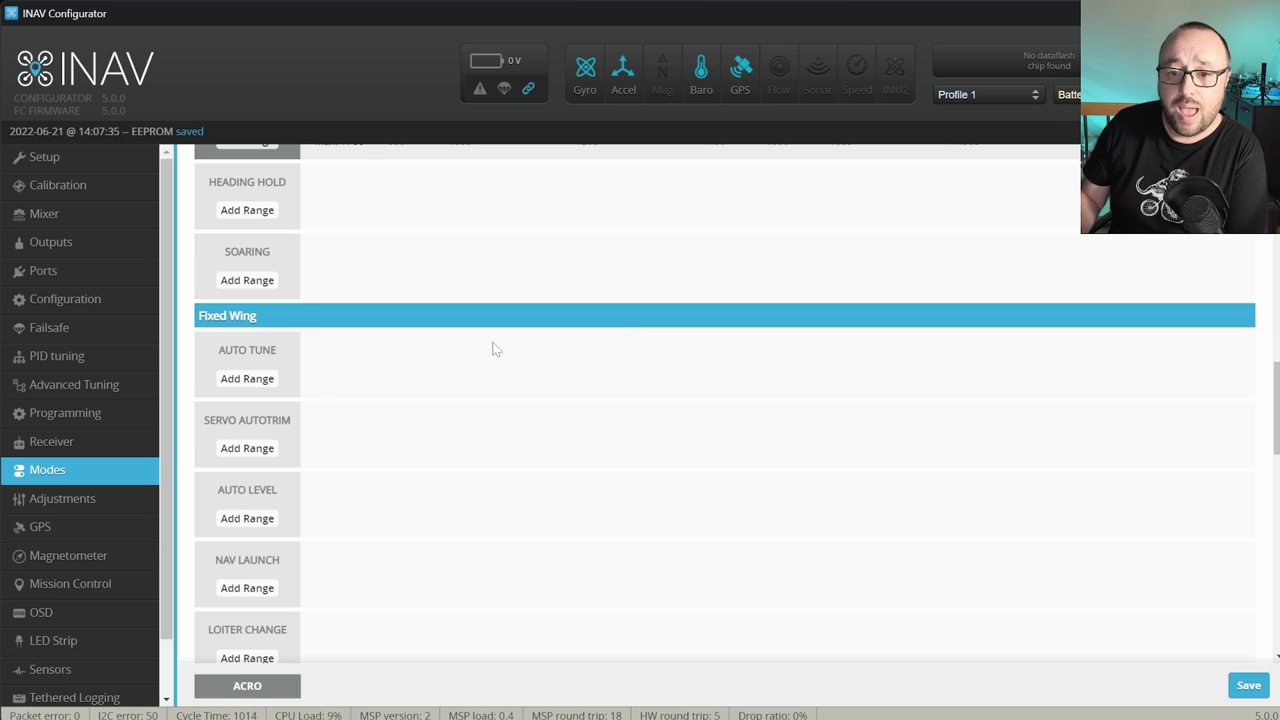
{"action": "left_click", "coordinate": [247, 448]}
{"action": "left_click", "coordinate": [357, 424]}
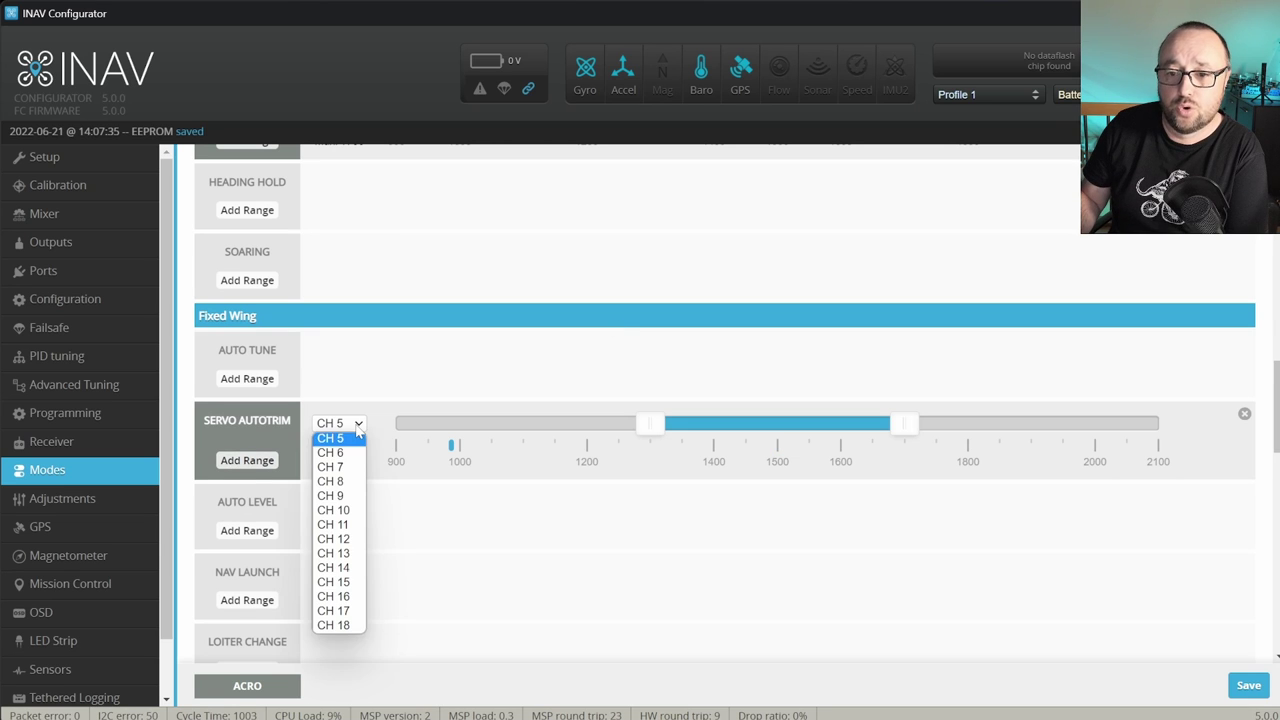
{"action": "left_click", "coordinate": [340, 482]}
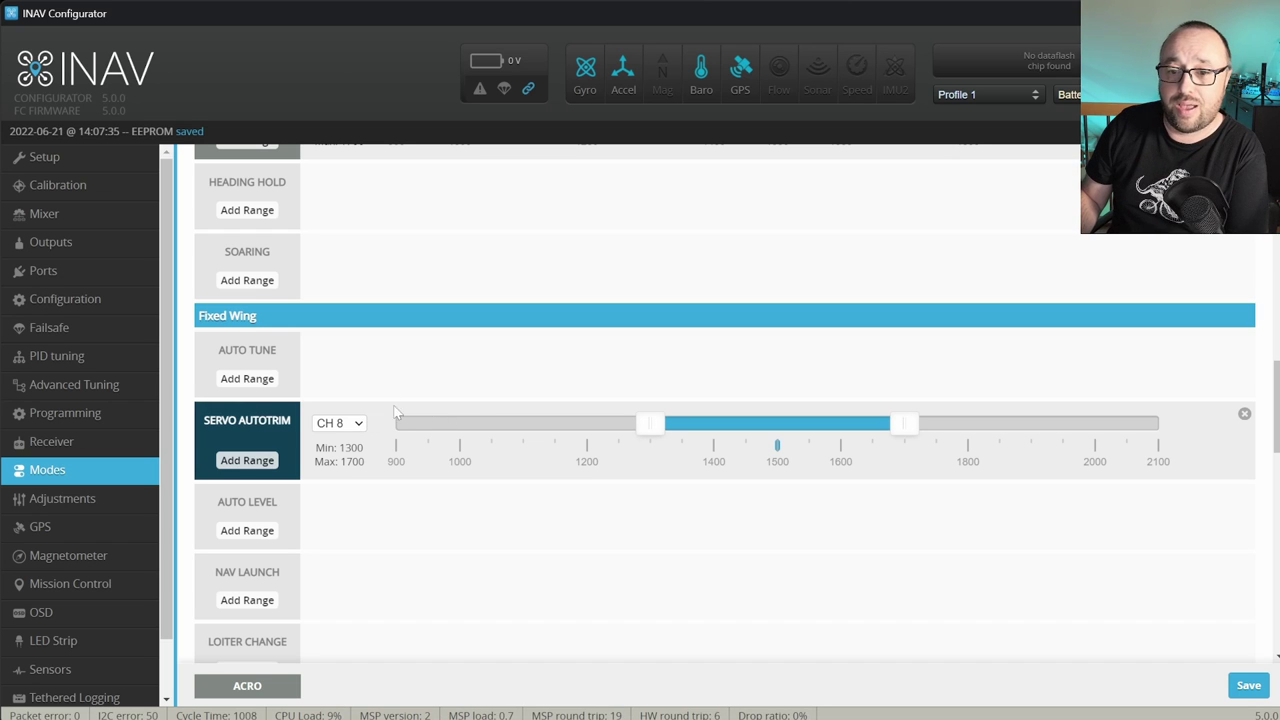
Add an AUTO TUNE range on CH 8 extended up to 2100.
{"action": "left_click", "coordinate": [247, 378]}
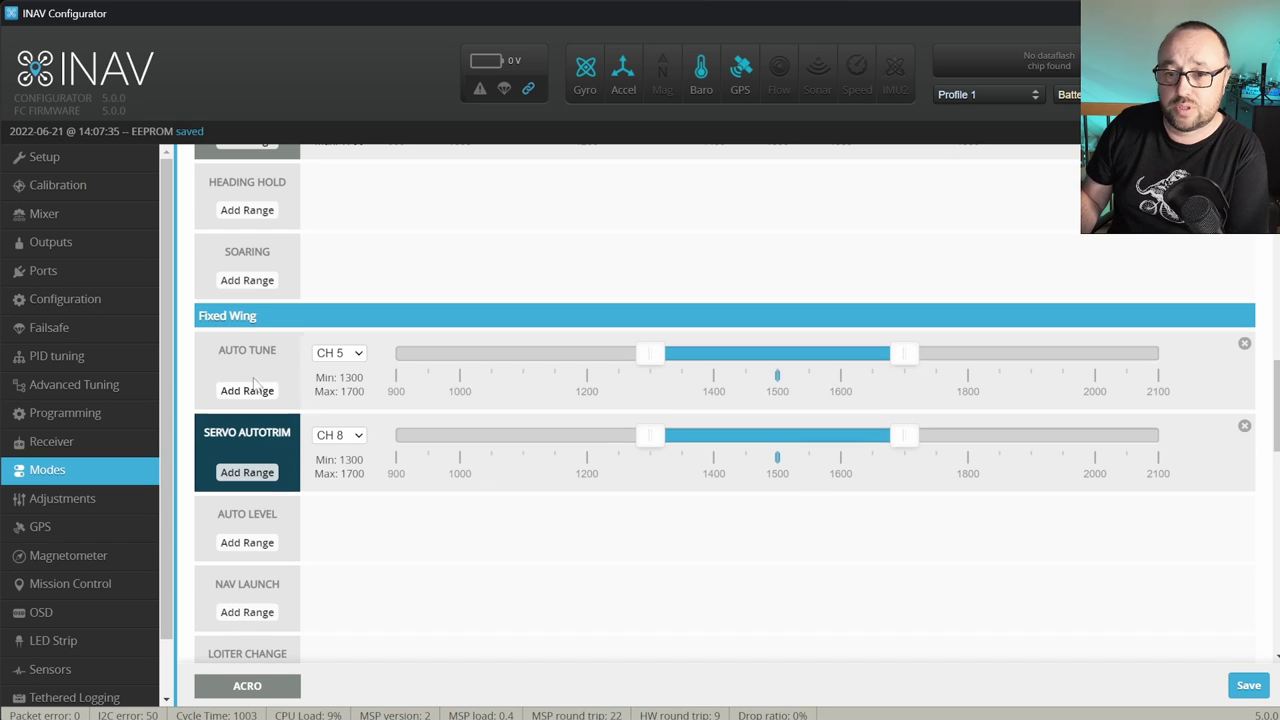
{"action": "left_click", "coordinate": [339, 353]}
{"action": "left_click", "coordinate": [470, 393]}
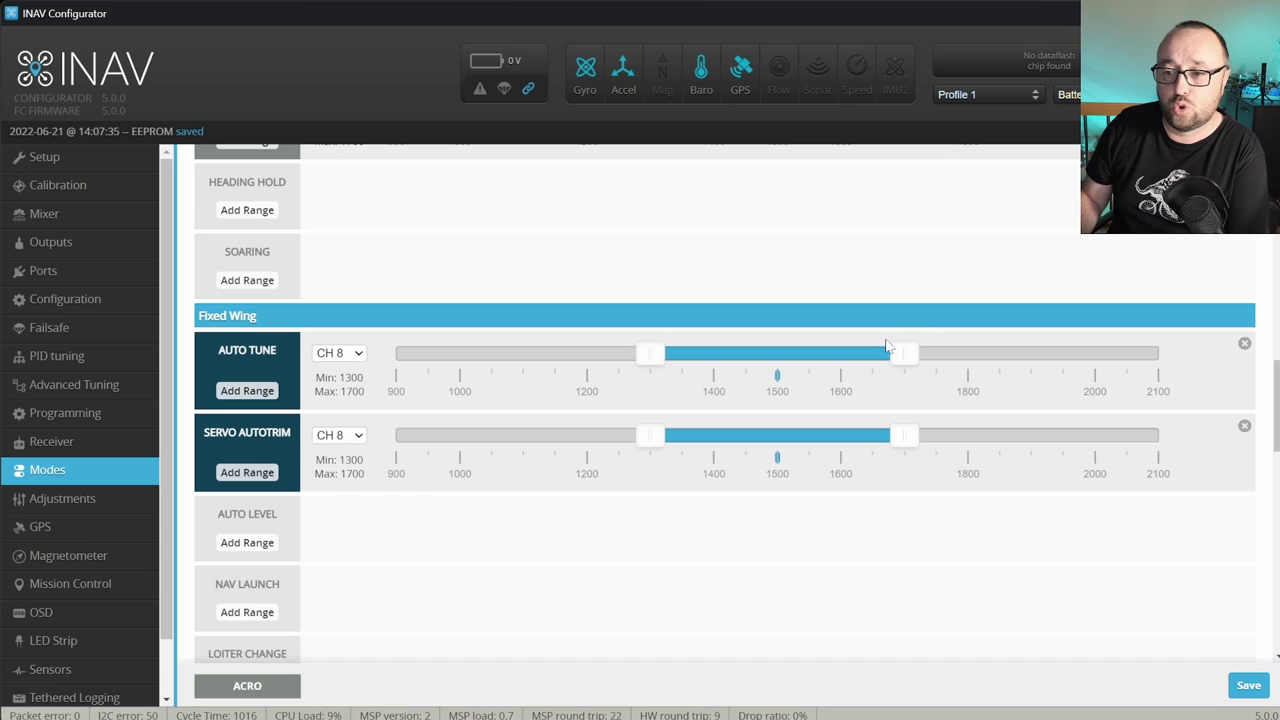
{"action": "left_click_drag", "start_coordinate": [887, 347], "coordinate": [1158, 352]}
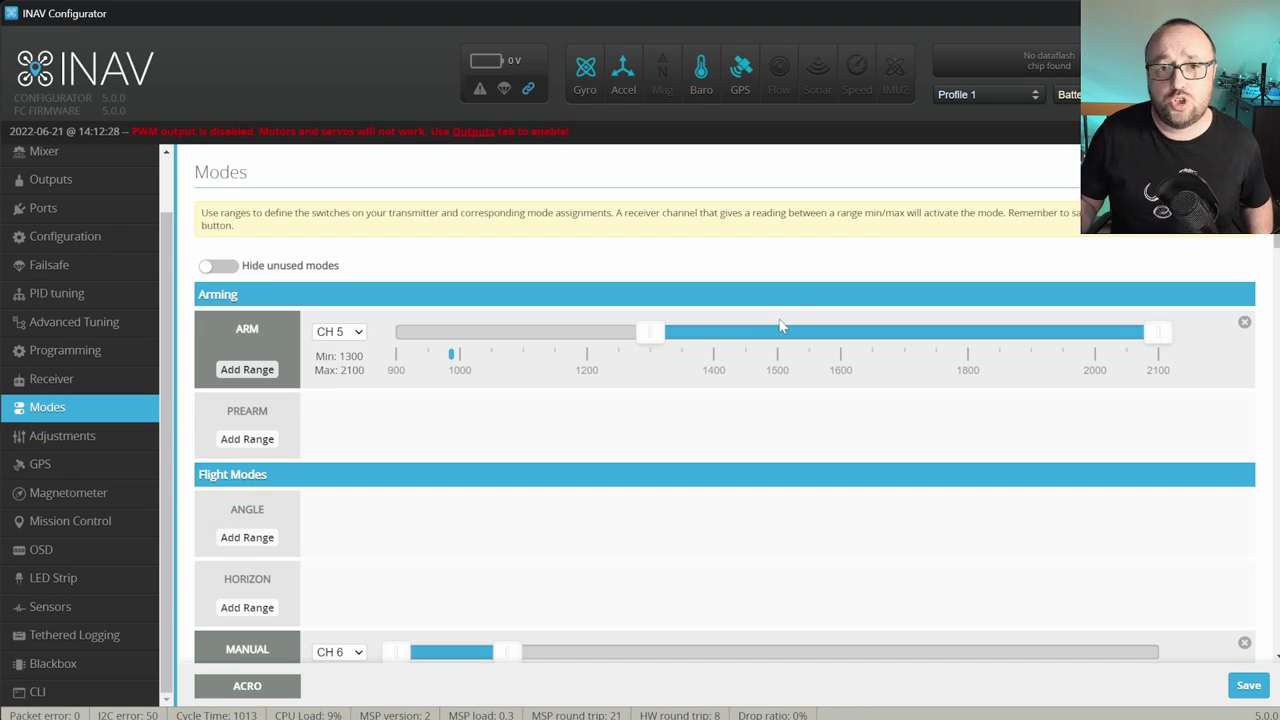
Add a BEEPER range on CH 9 spanning 1875 to 2100.
{"action": "scroll", "coordinate": [781, 326], "scroll_direction": "down", "scroll_amount": 10}
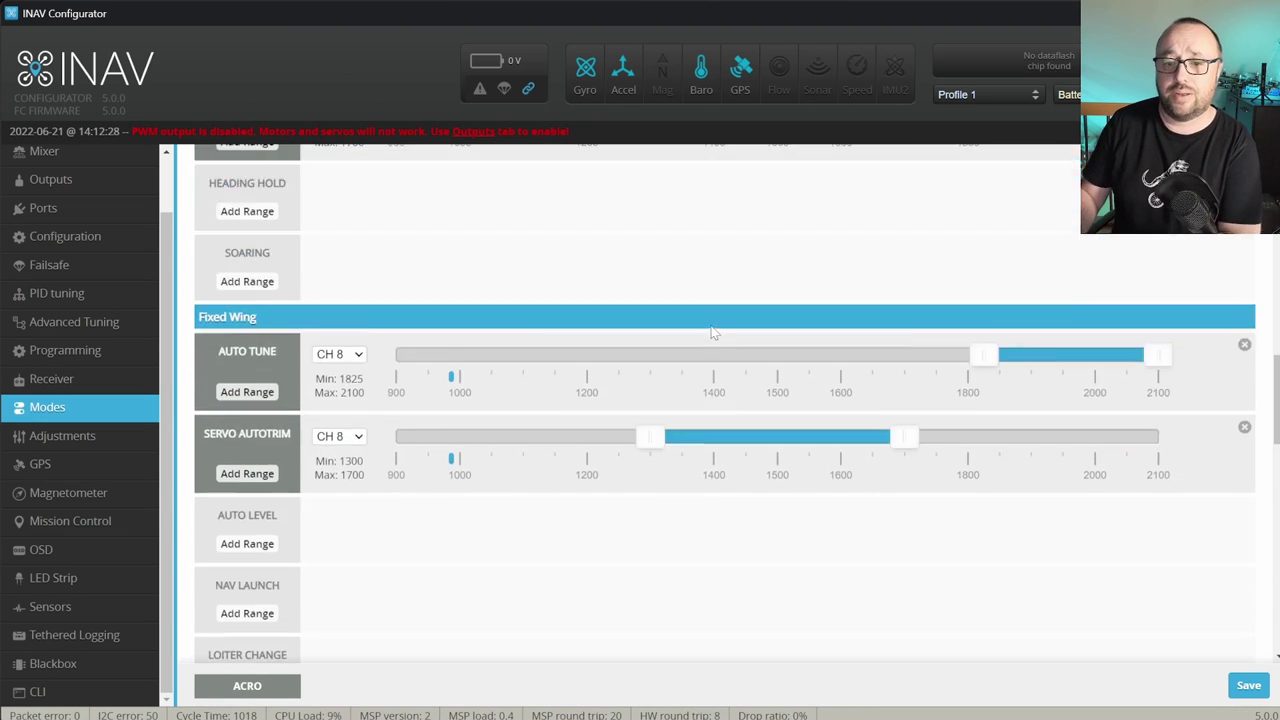
{"action": "scroll", "coordinate": [712, 333], "scroll_direction": "down", "scroll_amount": 10}
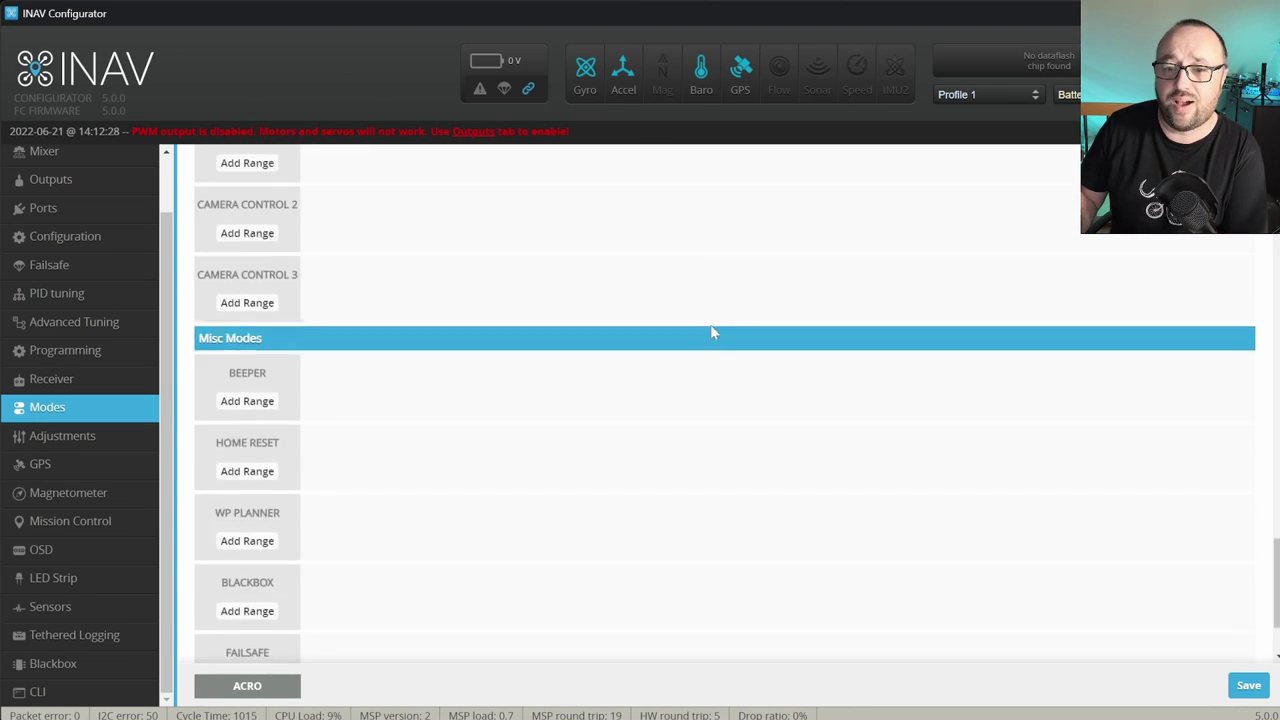
{"action": "scroll", "coordinate": [712, 333], "scroll_direction": "down", "scroll_amount": 2}
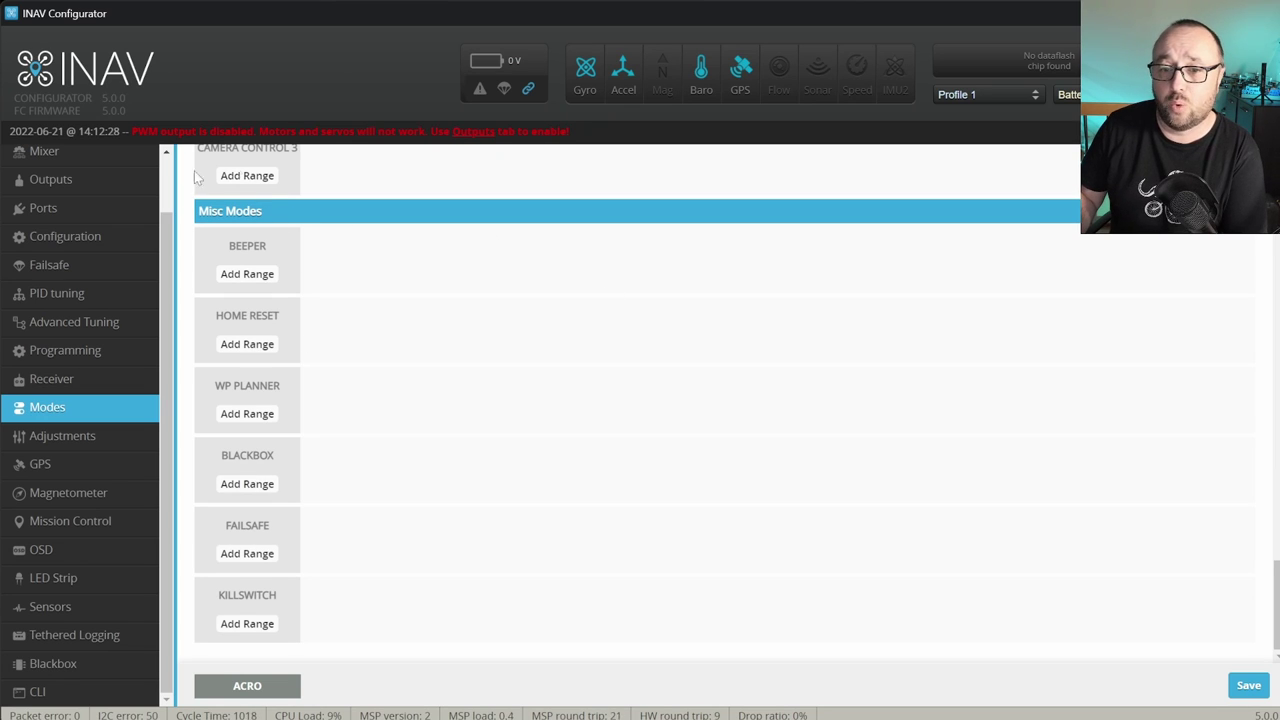
{"action": "left_click", "coordinate": [248, 276]}
{"action": "left_click", "coordinate": [337, 249]}
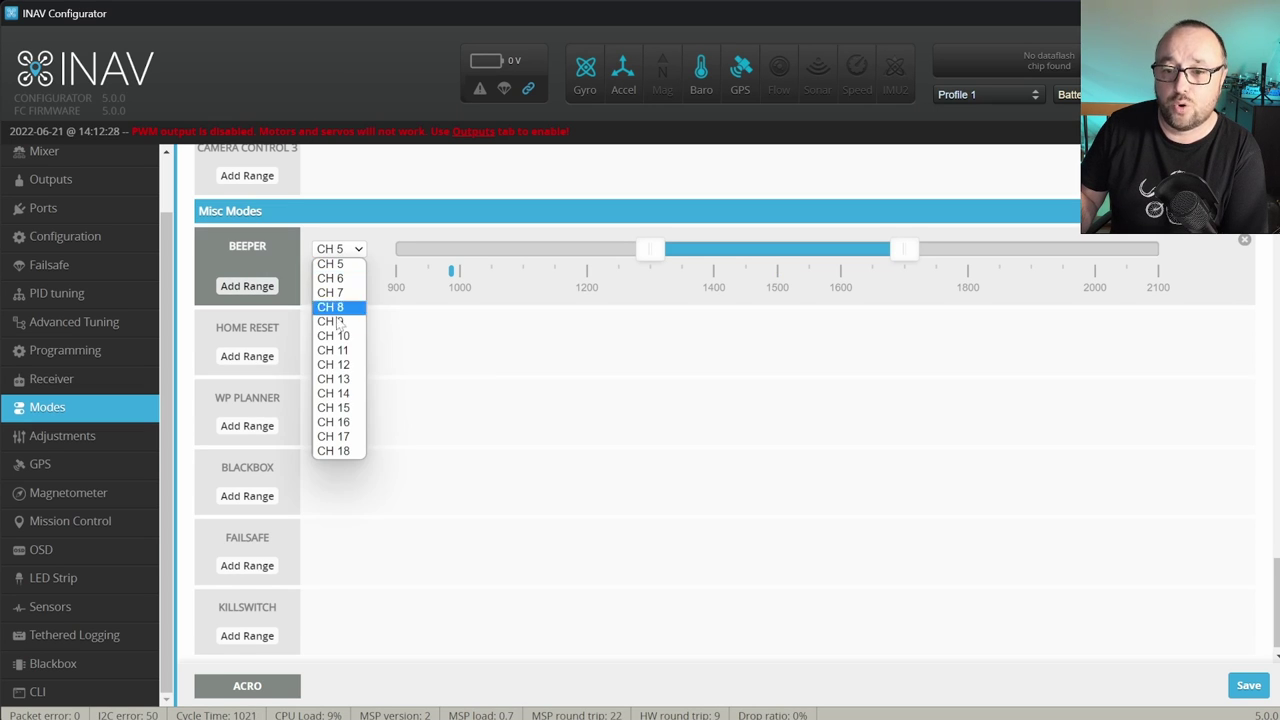
{"action": "left_click", "coordinate": [349, 321]}
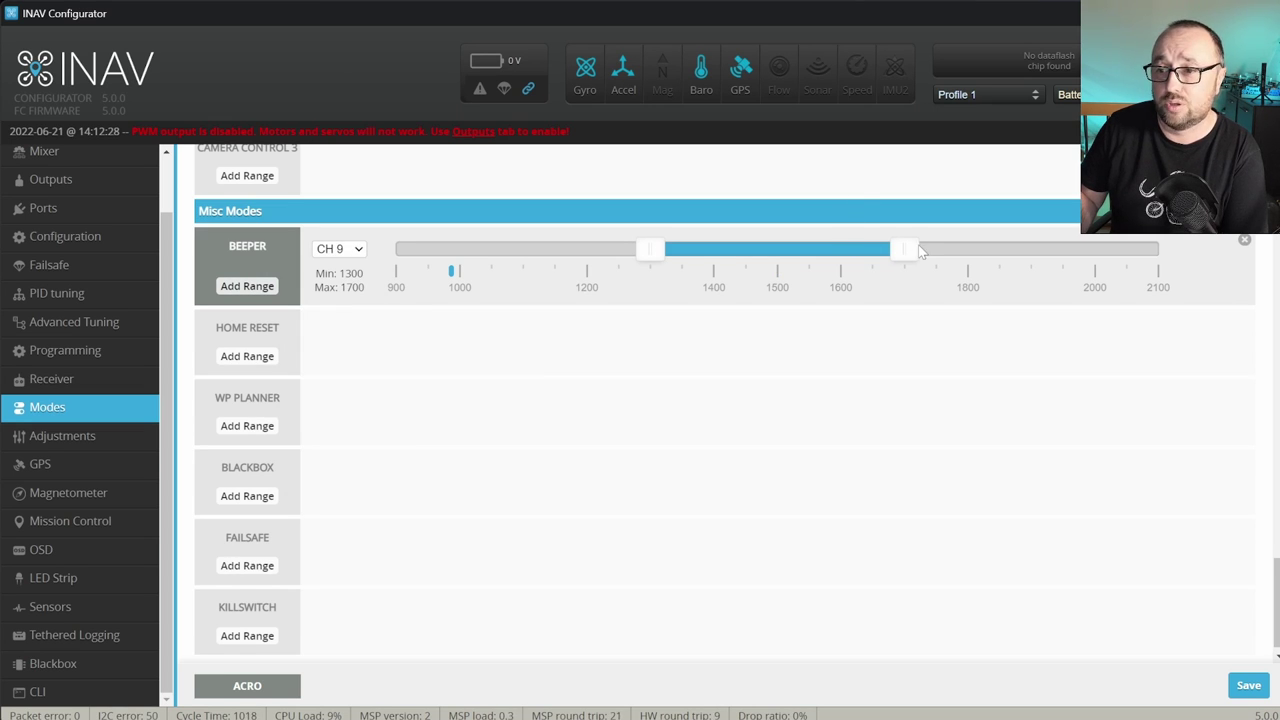
{"action": "left_click_drag", "start_coordinate": [922, 252], "coordinate": [1160, 250]}
{"action": "left_click_drag", "start_coordinate": [823, 247], "coordinate": [1020, 247]}
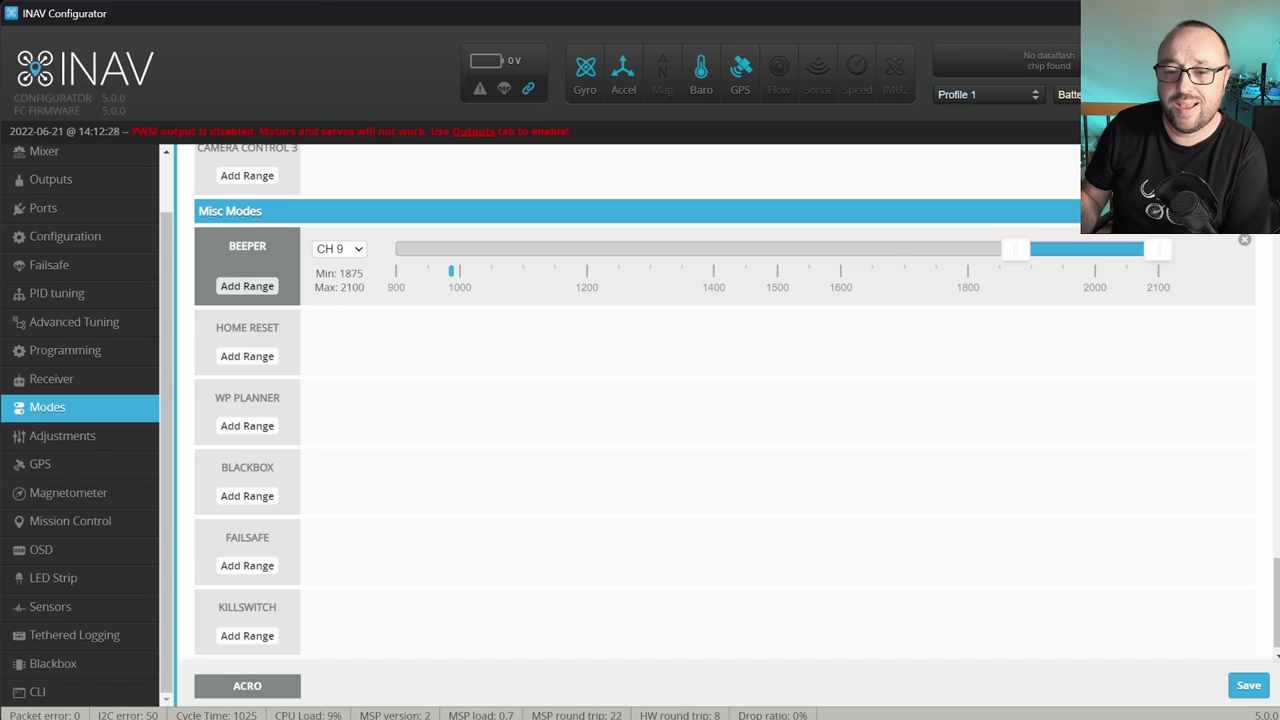
Add a BLACKBOX range on CH 9 at the default 1300–1700.
{"action": "left_click", "coordinate": [246, 496]}
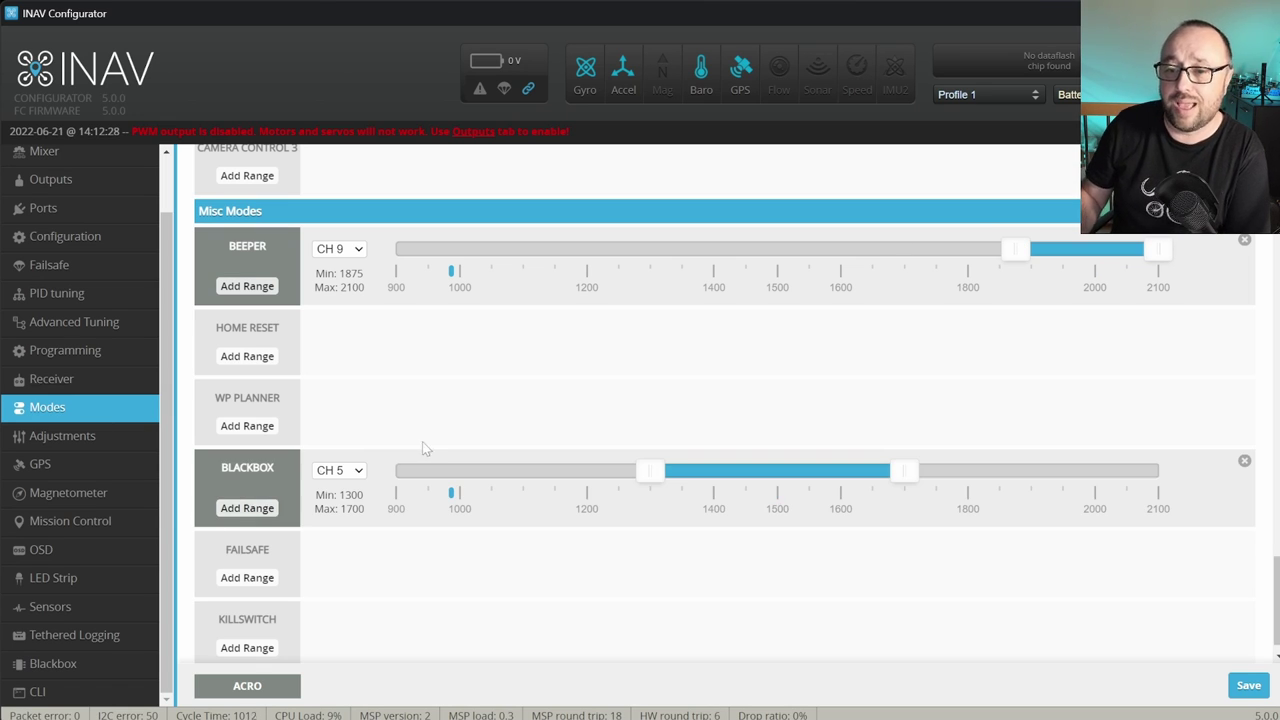
{"action": "left_click", "coordinate": [357, 471]}
{"action": "left_click", "coordinate": [340, 544]}
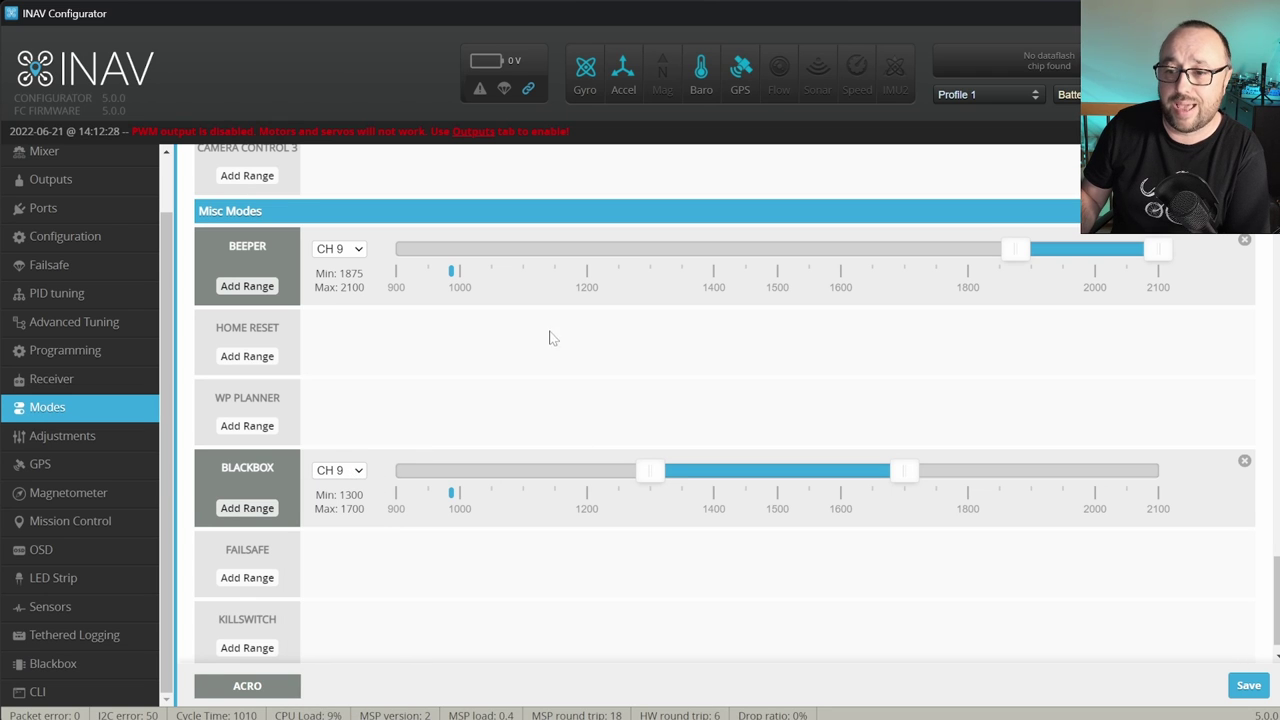